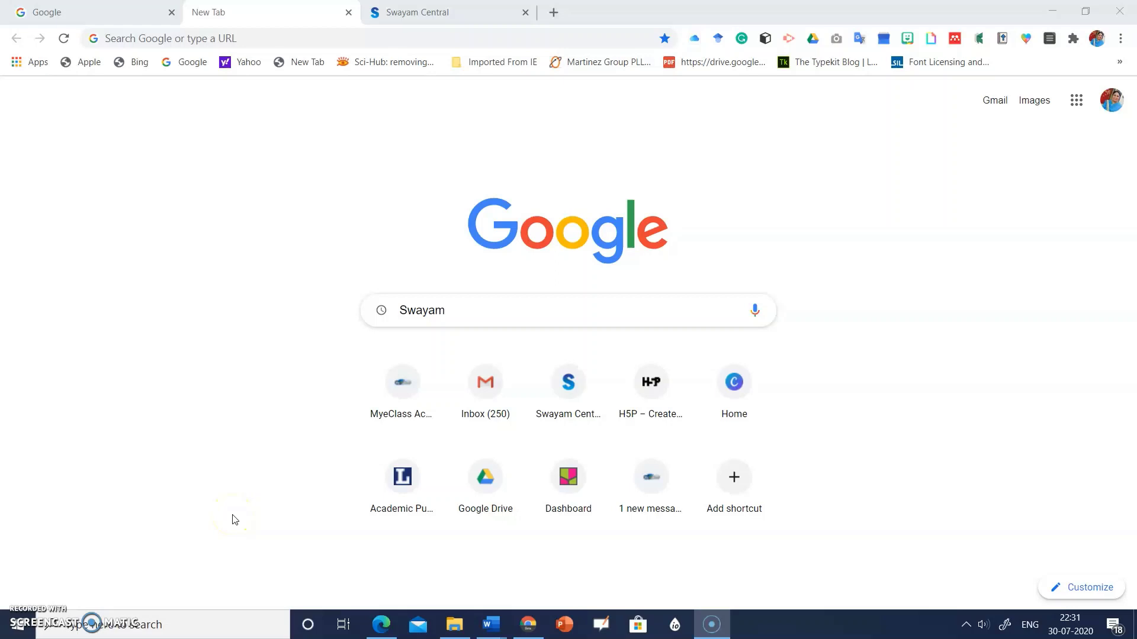
Step: Leave the Swayam search and bring up the SWAYAM Online Courses home page at swayam.gov.in
{"action": "left_click", "coordinate": [460, 315]}
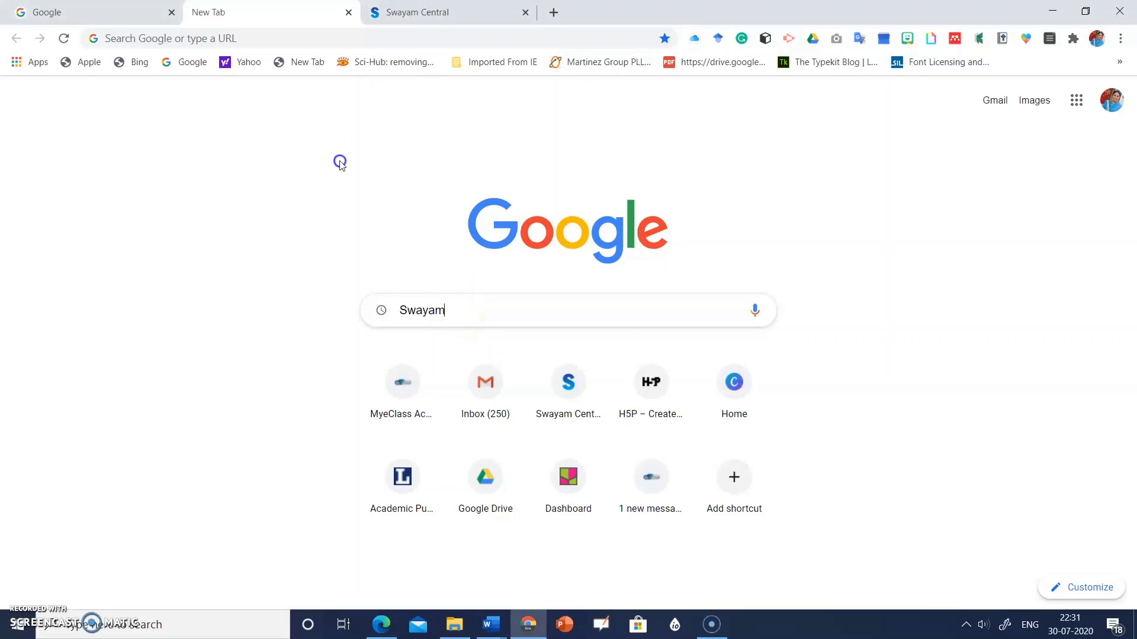
{"action": "left_click", "coordinate": [413, 14]}
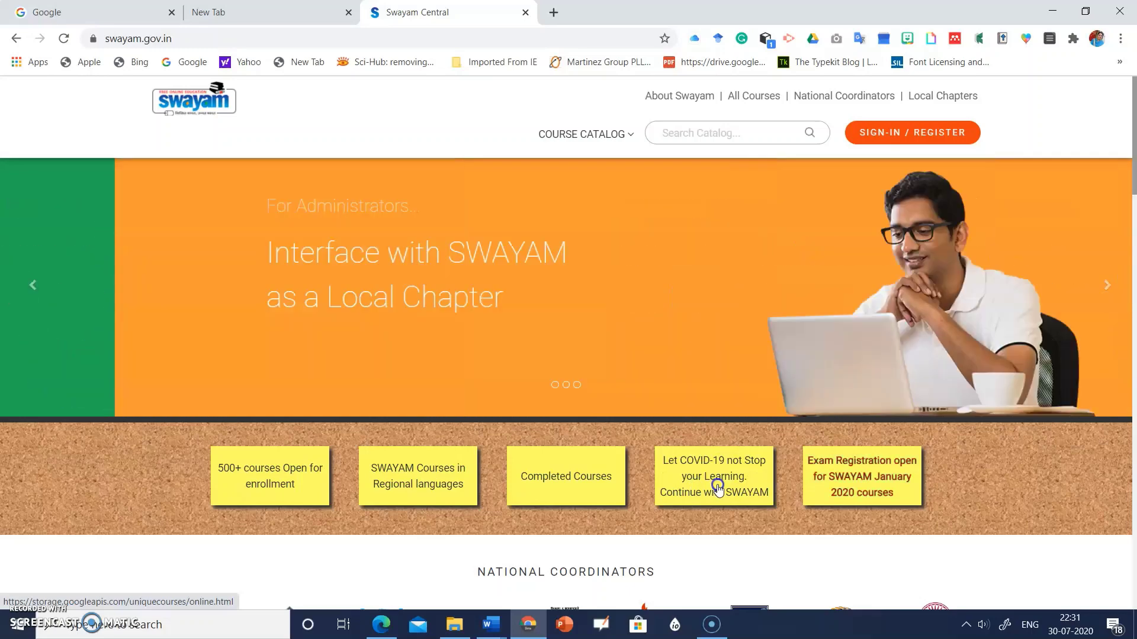
{"action": "left_click", "coordinate": [718, 488]}
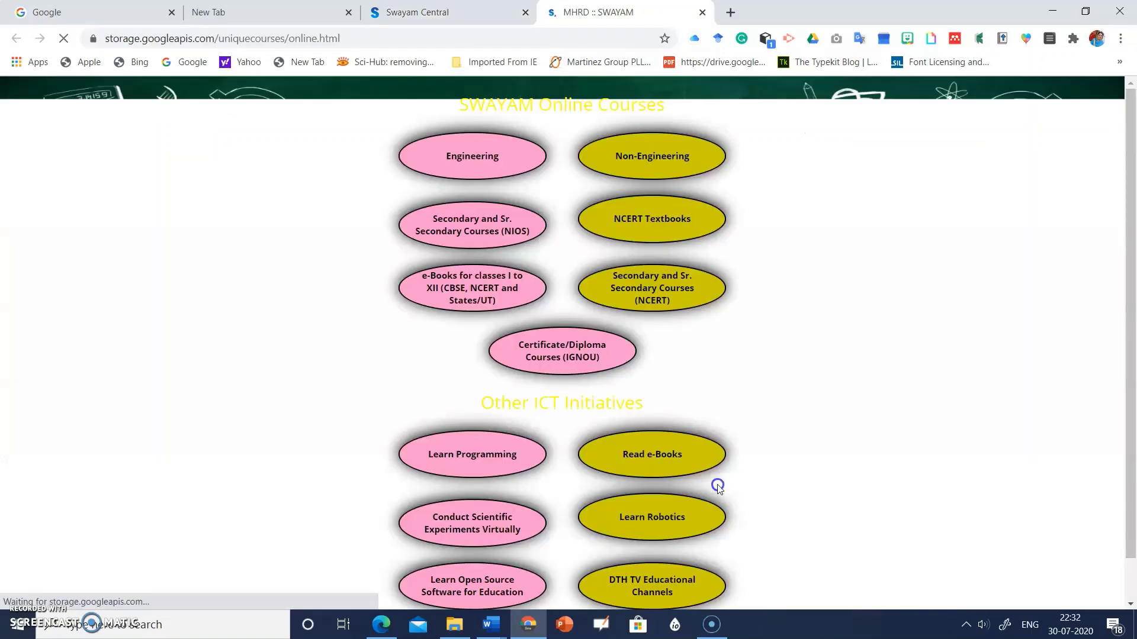
Step: Launch the 'Conduct Scientific Experiments Virtually' initiative, opening vlab.co.in
{"action": "scroll", "coordinate": [1132, 259], "scroll_direction": "down", "scroll_amount": 1}
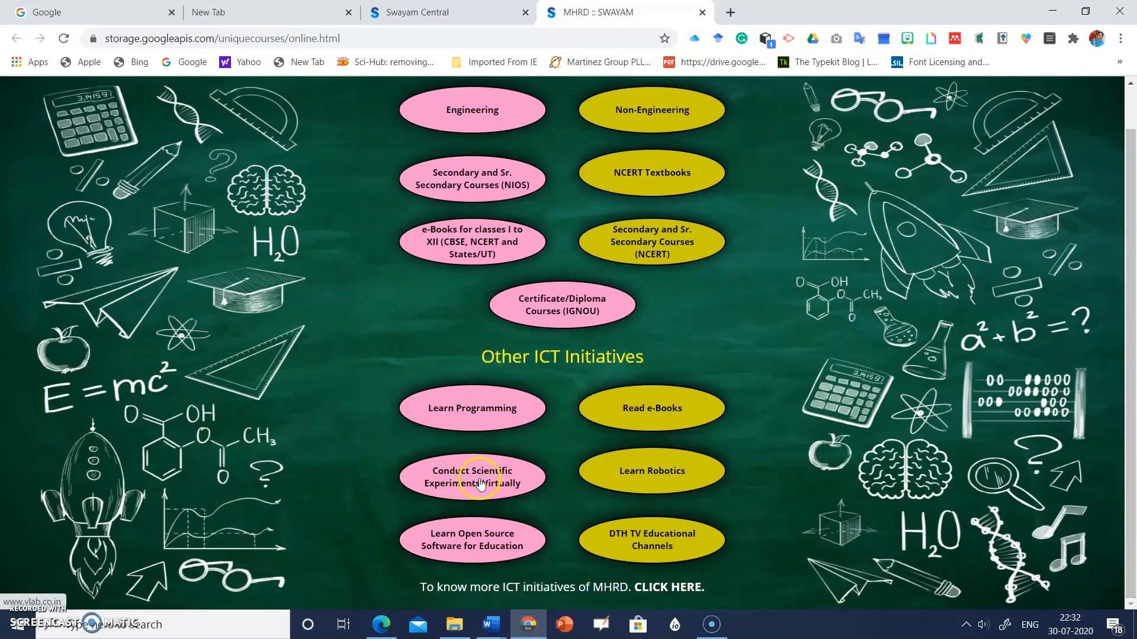
{"action": "left_click", "coordinate": [479, 482]}
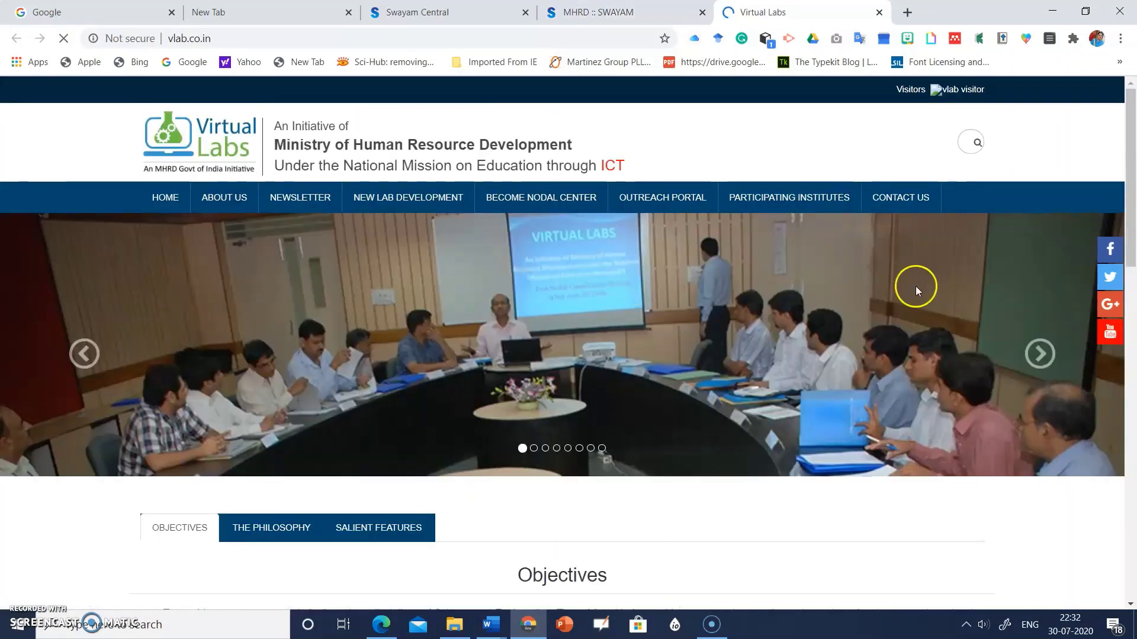
Step: Scroll the vlab.co.in home page past Objectives to the Broad Areas of Virtual Labs list
{"action": "scroll", "coordinate": [1132, 233], "scroll_direction": "down", "scroll_amount": 1}
{"action": "scroll", "coordinate": [1132, 222], "scroll_direction": "up", "scroll_amount": 1}
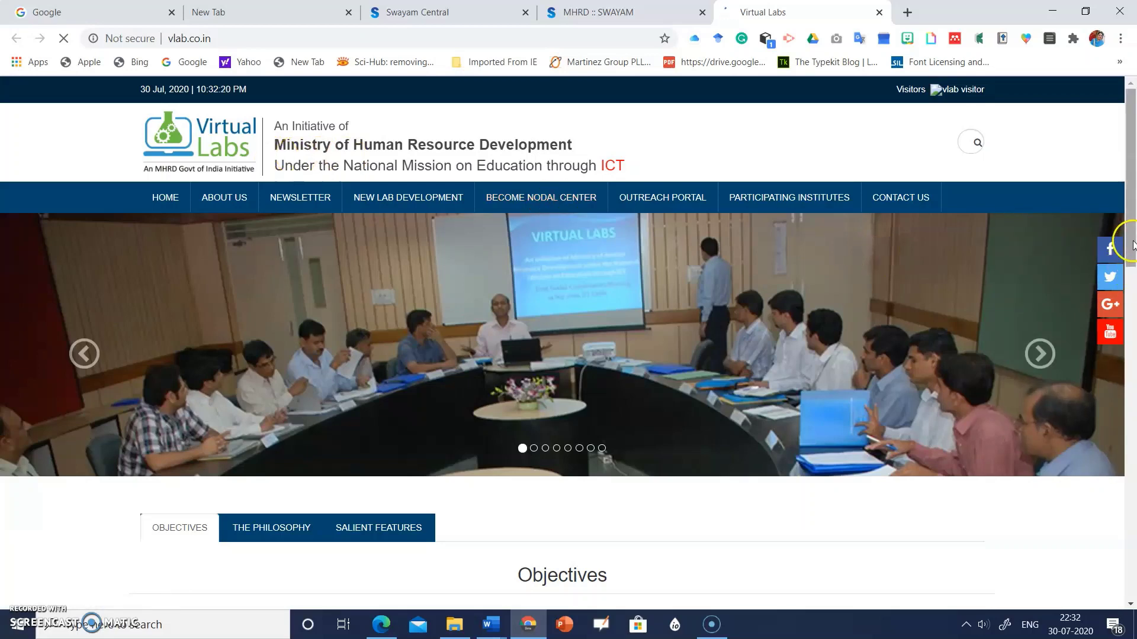
{"action": "left_click_drag", "start_coordinate": [1132, 244], "coordinate": [1132, 296]}
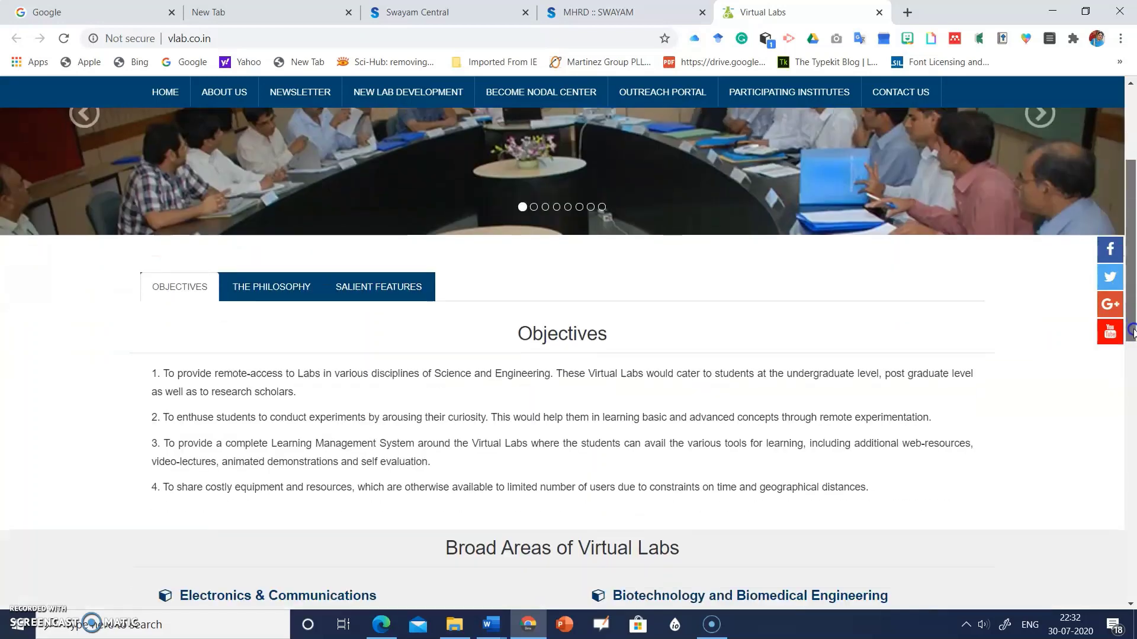
{"action": "left_click_drag", "start_coordinate": [1132, 340], "coordinate": [1132, 418]}
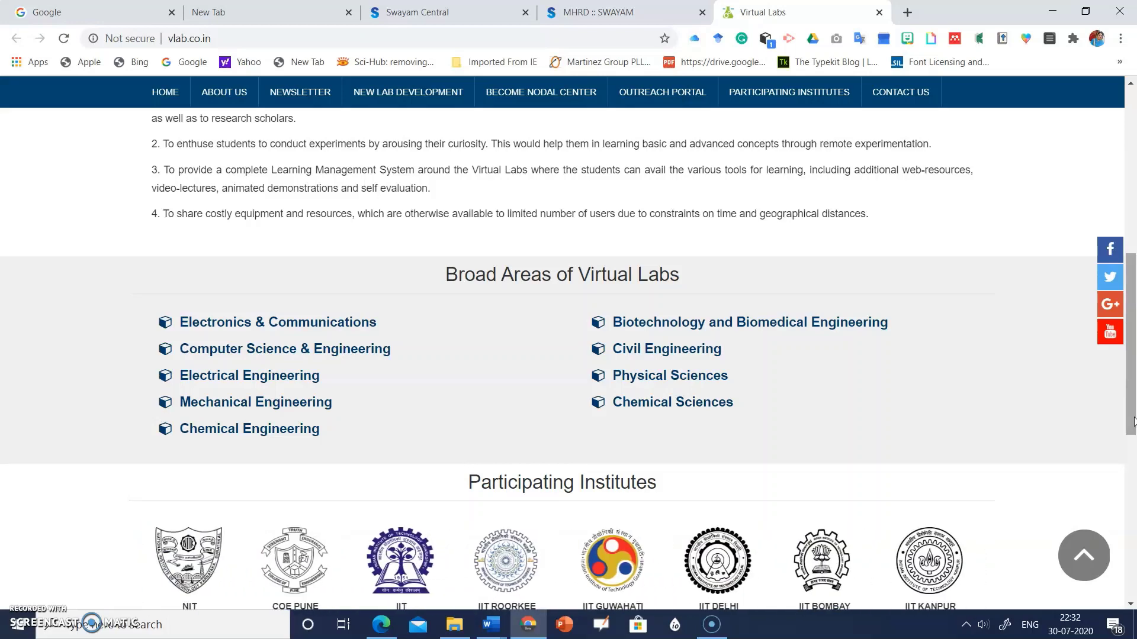
{"action": "left_click", "coordinate": [1132, 416]}
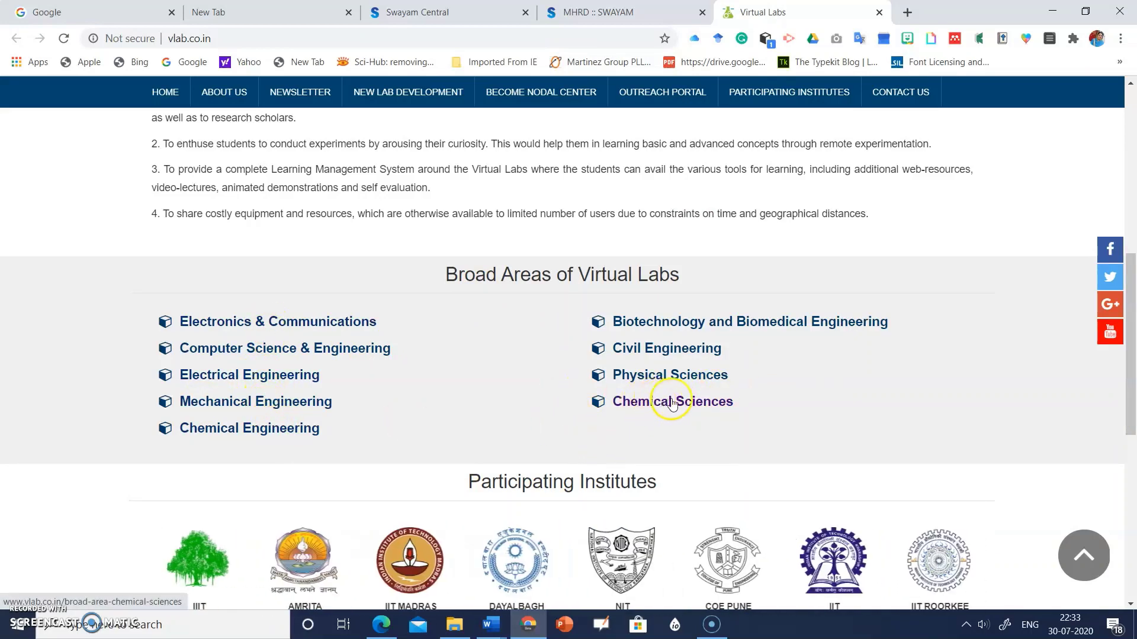
Step: Open Chemical Sciences and scroll its ready-labs list down to Inorganic Chemistry Virtual Lab
{"action": "left_click", "coordinate": [690, 406]}
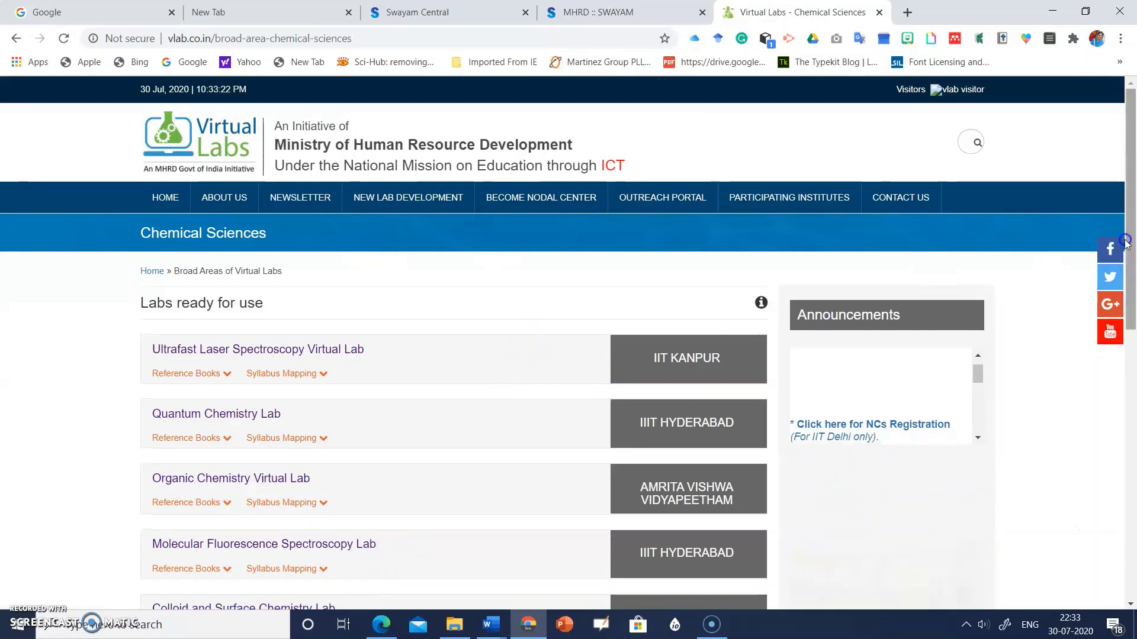
{"action": "left_click_drag", "start_coordinate": [1131, 247], "coordinate": [1132, 308]}
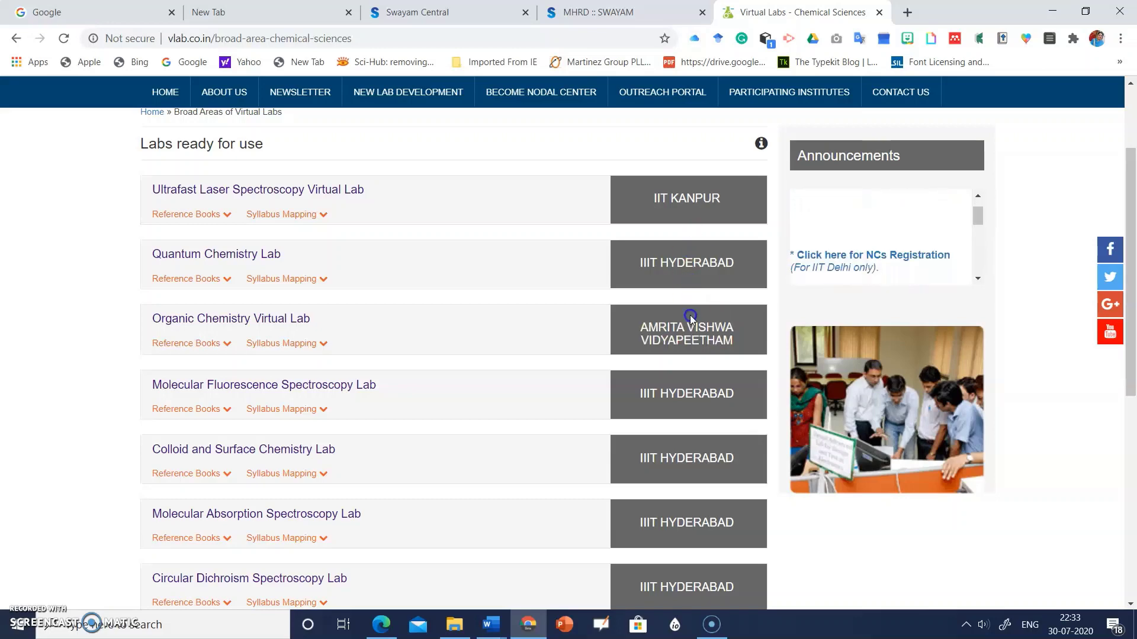
{"action": "left_click_drag", "start_coordinate": [1133, 335], "coordinate": [1132, 258]}
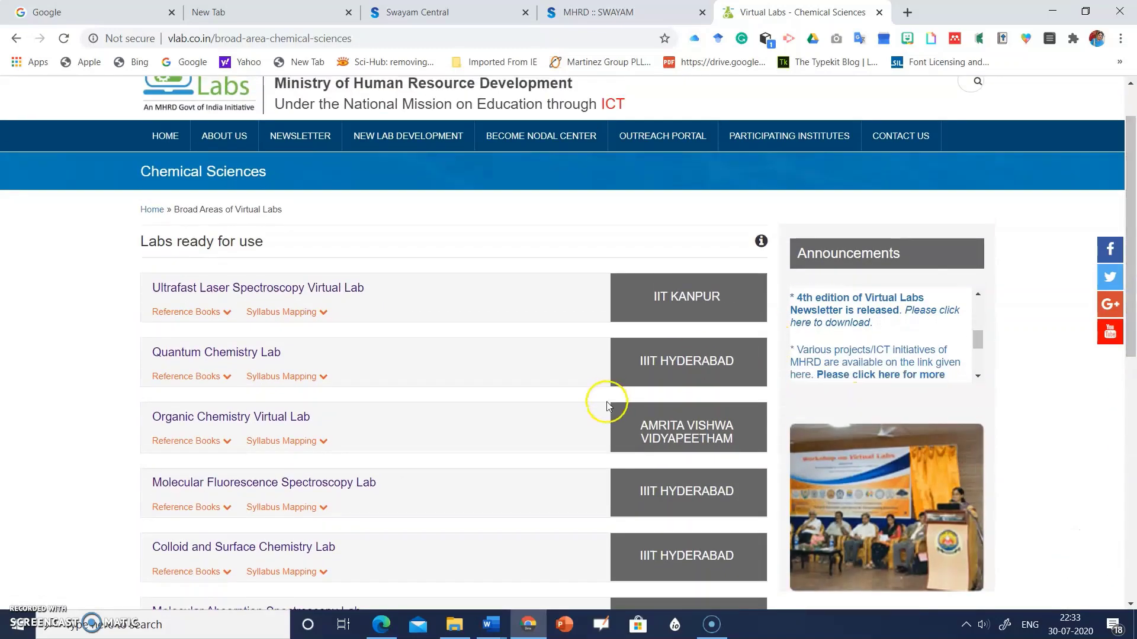
{"action": "left_click_drag", "start_coordinate": [1133, 286], "coordinate": [1133, 459]}
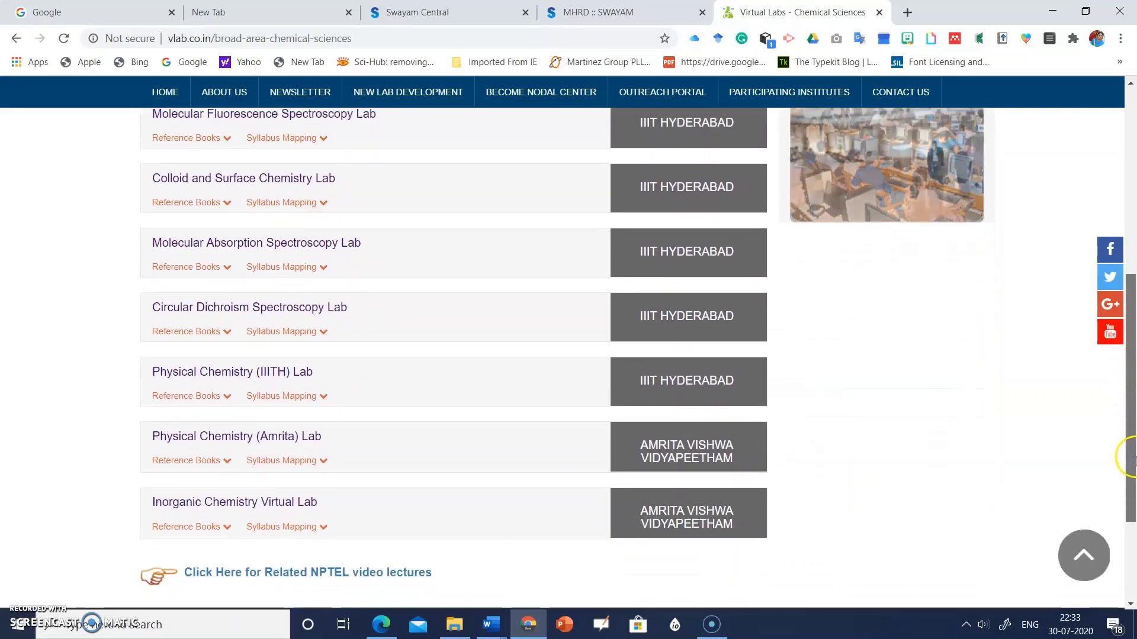
Step: Go through Inorganic Chemistry Virtual Lab to Acid Base Titration and launch its simulator
{"action": "left_click", "coordinate": [237, 502]}
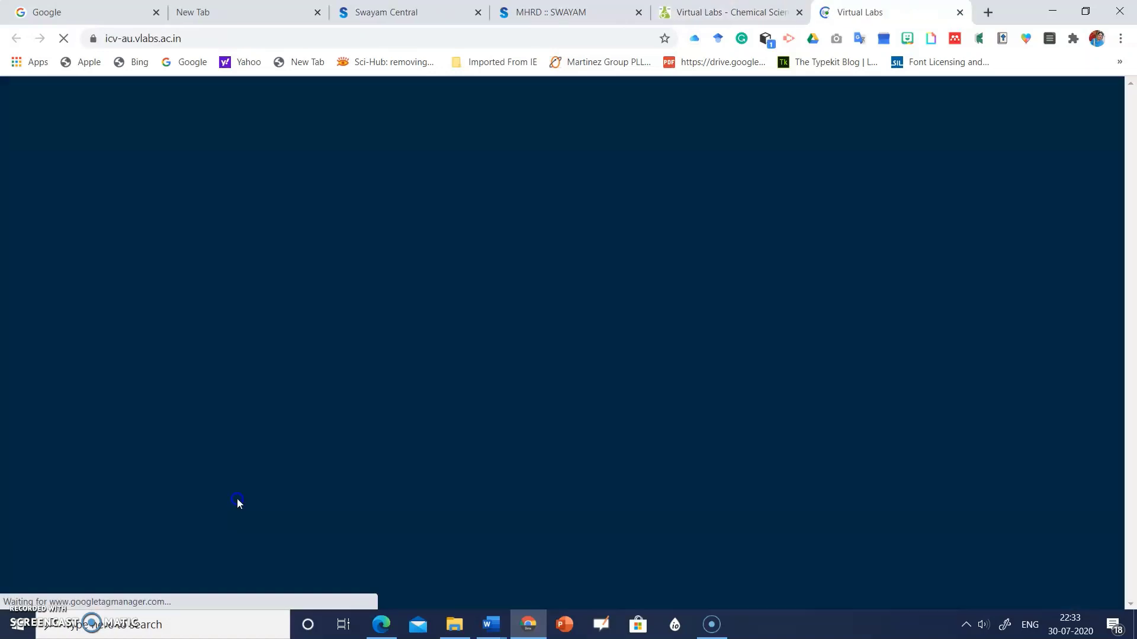
{"action": "left_click", "coordinate": [616, 341]}
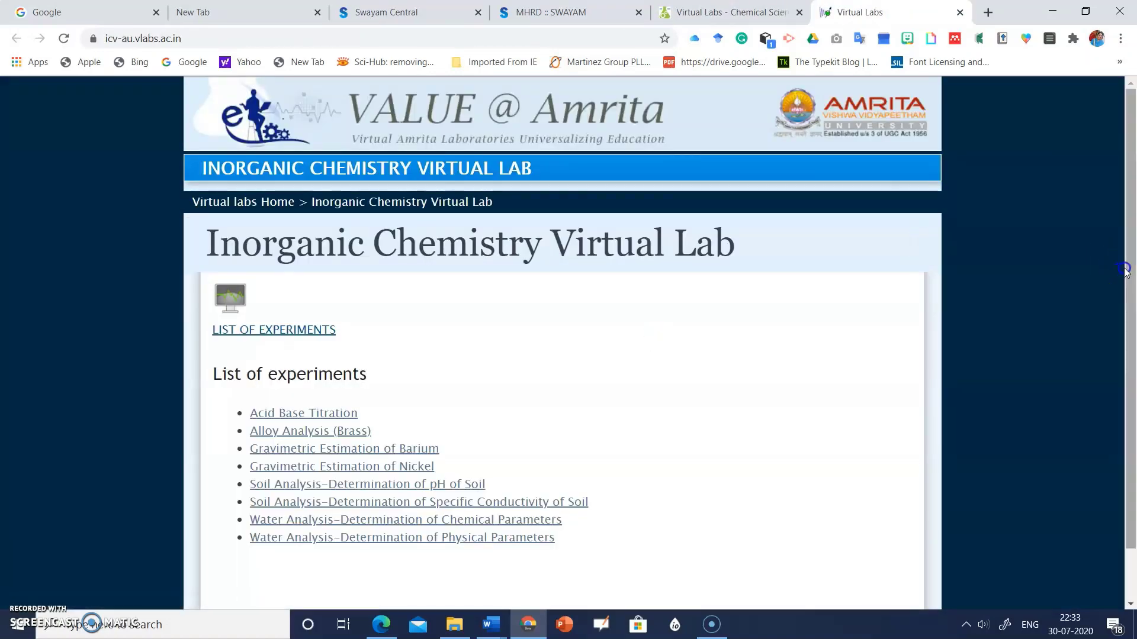
{"action": "left_click_drag", "start_coordinate": [1132, 231], "coordinate": [1132, 290]}
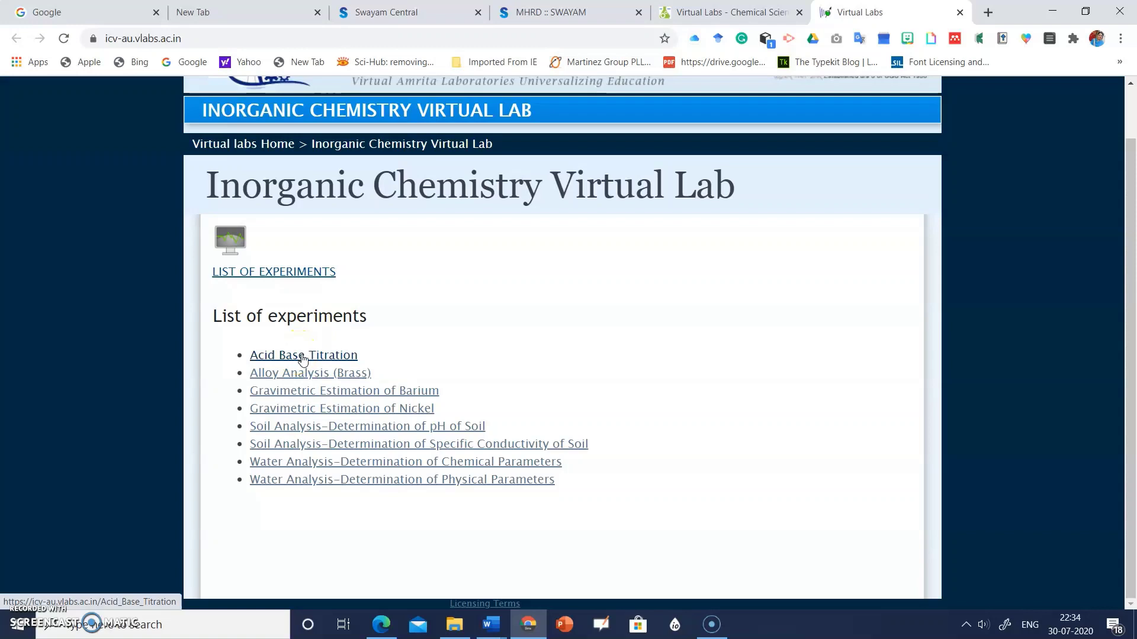
{"action": "left_click", "coordinate": [303, 355]}
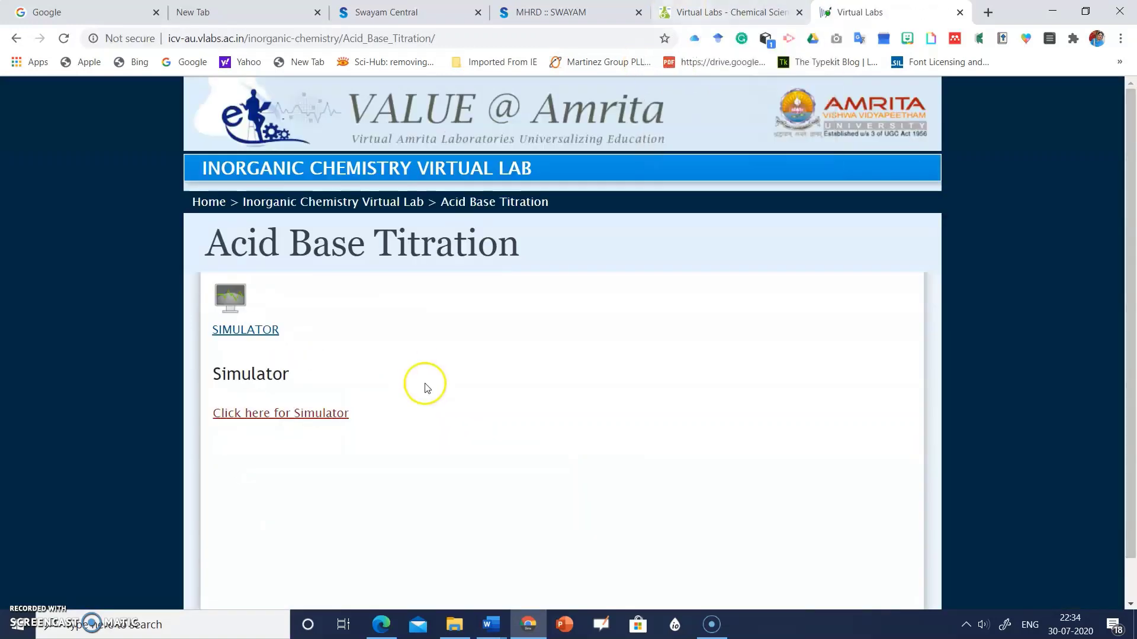
{"action": "left_click", "coordinate": [260, 329]}
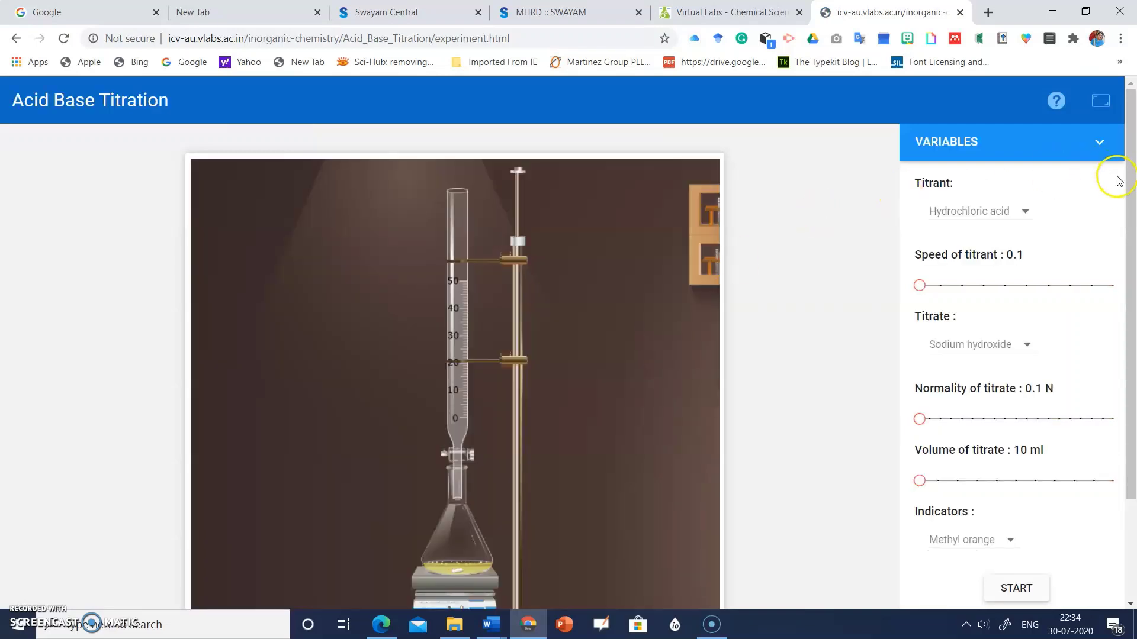
{"action": "mouse_move", "coordinate": [1131, 236]}
{"action": "left_mouse_down"}
{"action": "mouse_move", "coordinate": [1132, 296]}
{"action": "mouse_move", "coordinate": [1132, 195]}
{"action": "mouse_move", "coordinate": [1132, 237]}
{"action": "mouse_move", "coordinate": [1132, 195]}
{"action": "mouse_move", "coordinate": [1132, 219]}
{"action": "left_mouse_up"}
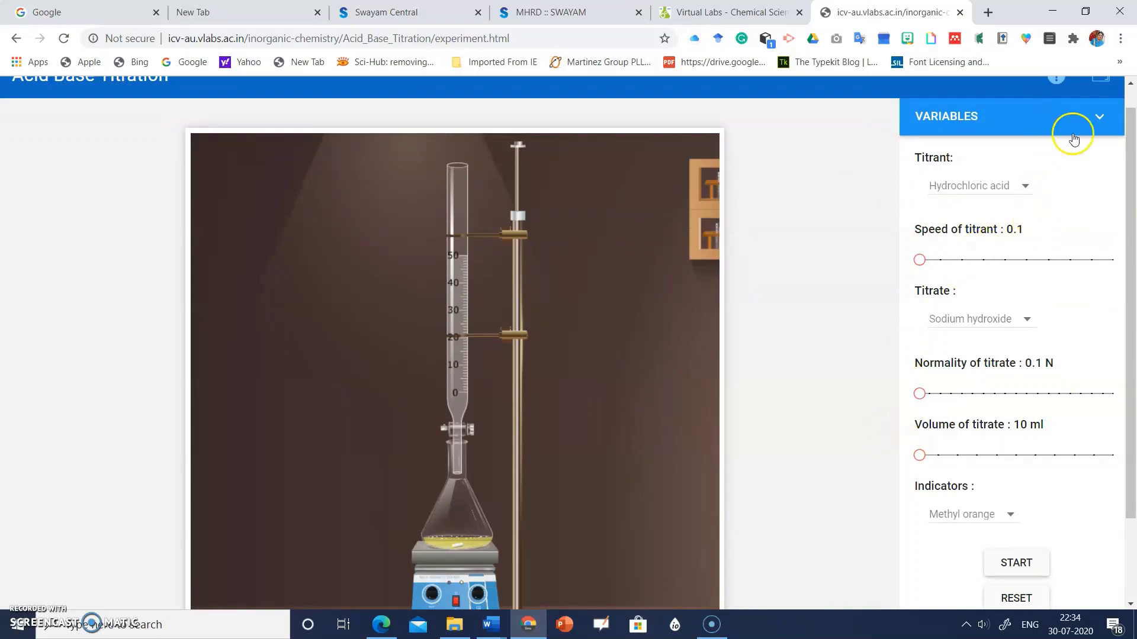
{"action": "left_click", "coordinate": [1099, 118]}
{"action": "left_click", "coordinate": [1025, 190]}
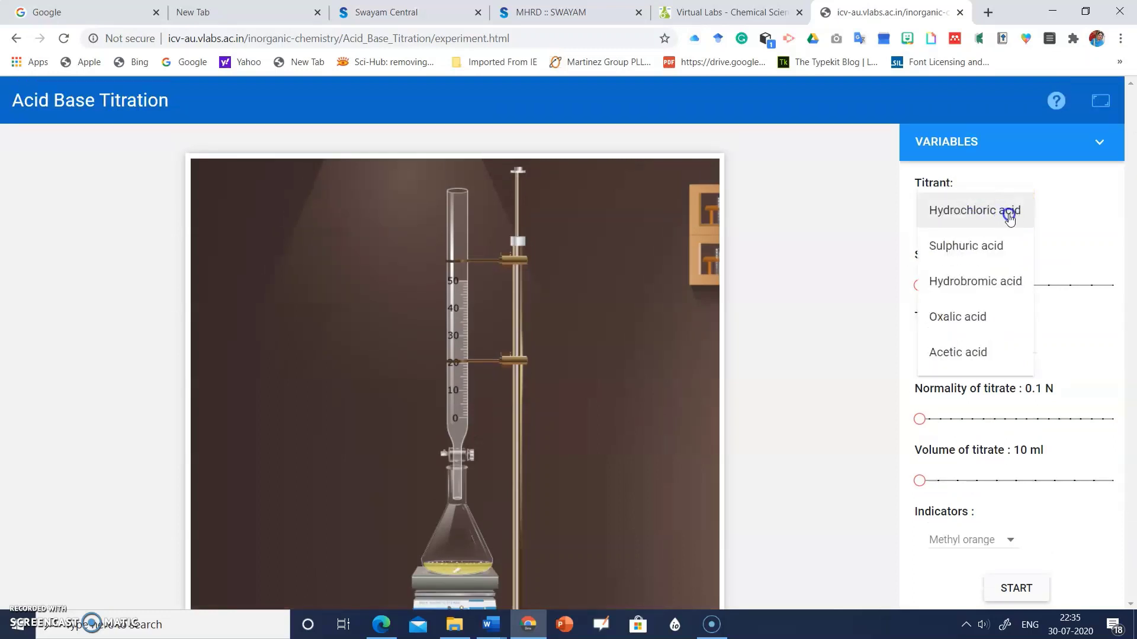
Step: Keep Hydrochloric acid as titrant and raise its speed from 0.1 to 0.2
{"action": "left_click", "coordinate": [1001, 296]}
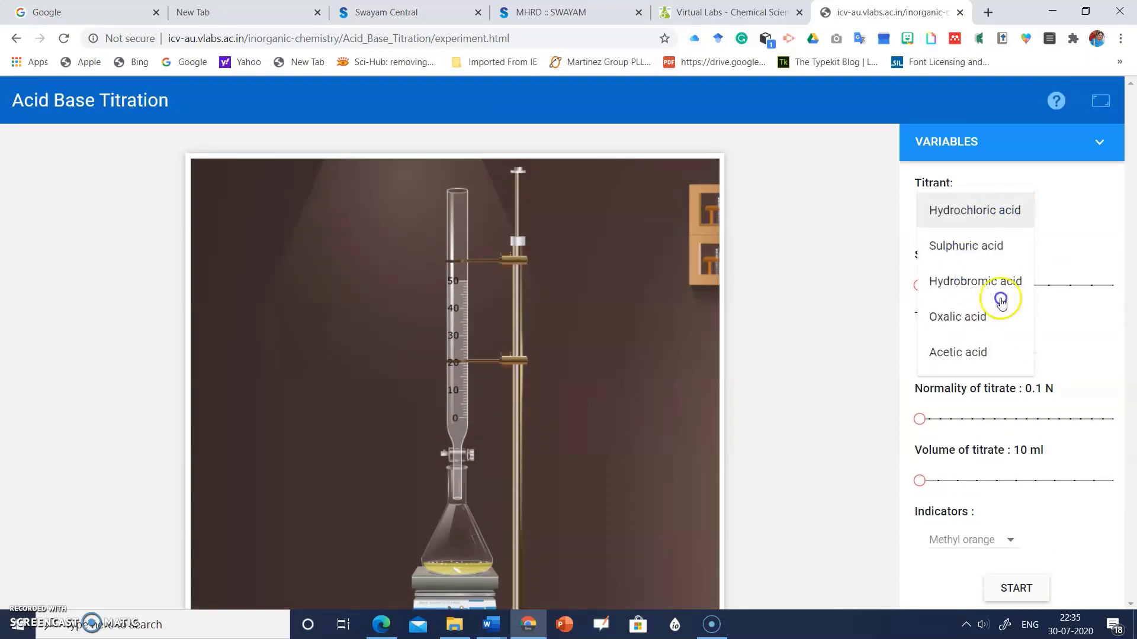
{"action": "left_click", "coordinate": [1059, 211]}
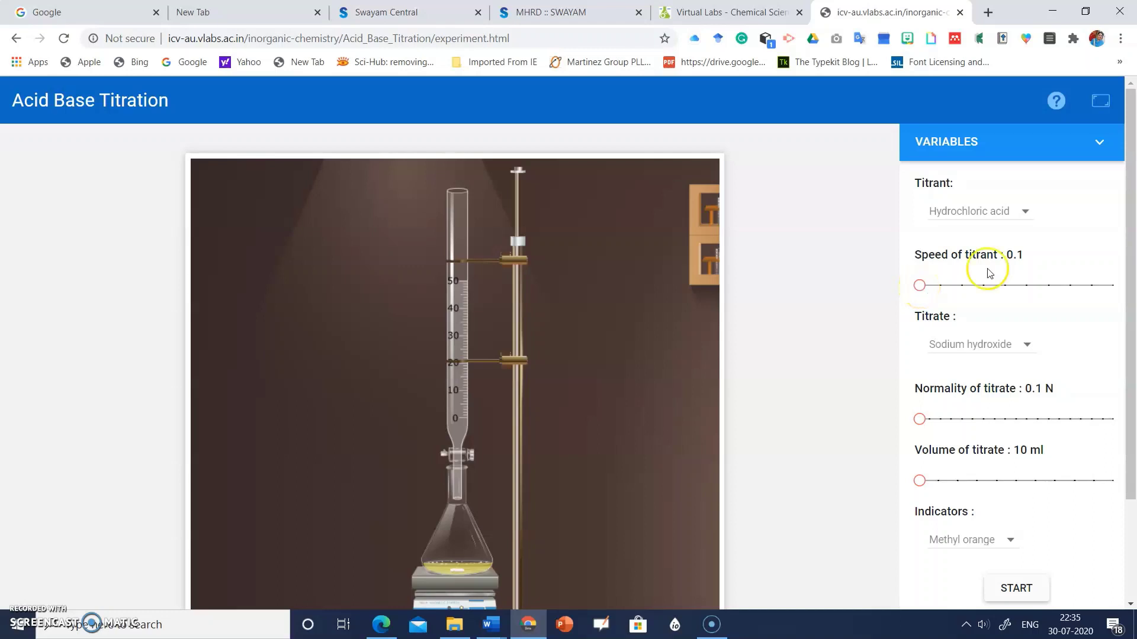
{"action": "mouse_move", "coordinate": [925, 288]}
{"action": "left_mouse_down"}
{"action": "mouse_move", "coordinate": [960, 290]}
{"action": "mouse_move", "coordinate": [943, 285]}
{"action": "left_mouse_up"}
{"action": "left_click", "coordinate": [1132, 325]}
{"action": "left_click_drag", "start_coordinate": [1132, 326], "coordinate": [1115, 394]}
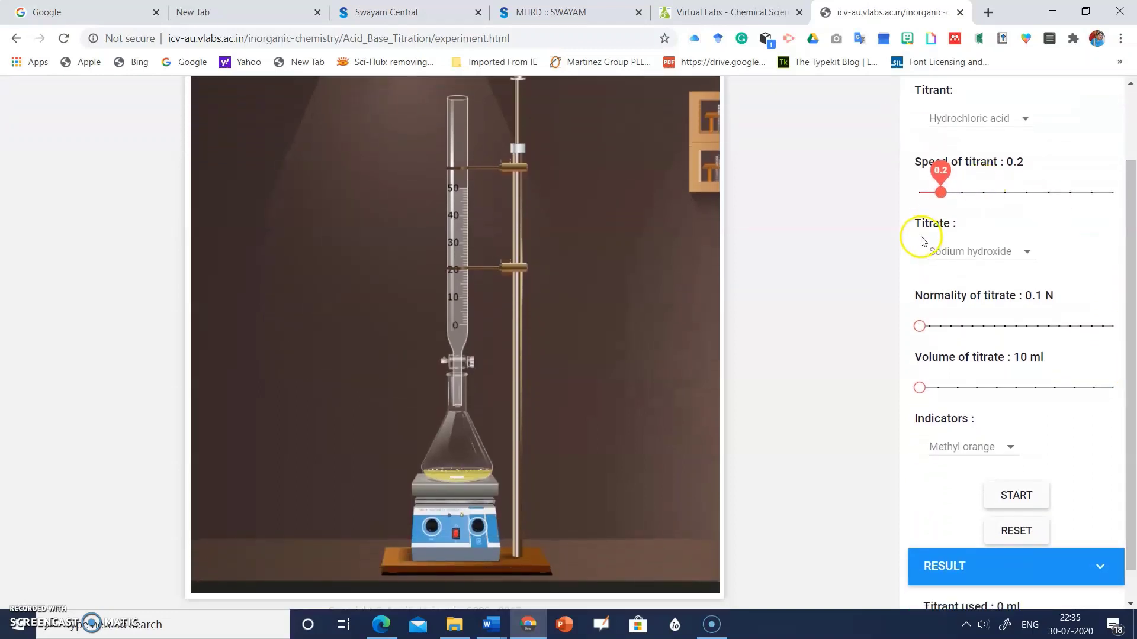
Step: Choose Sodium hydroxide as titrate at 0.2 N normality, keeping its volume at 10 ml
{"action": "left_click", "coordinate": [1025, 251]}
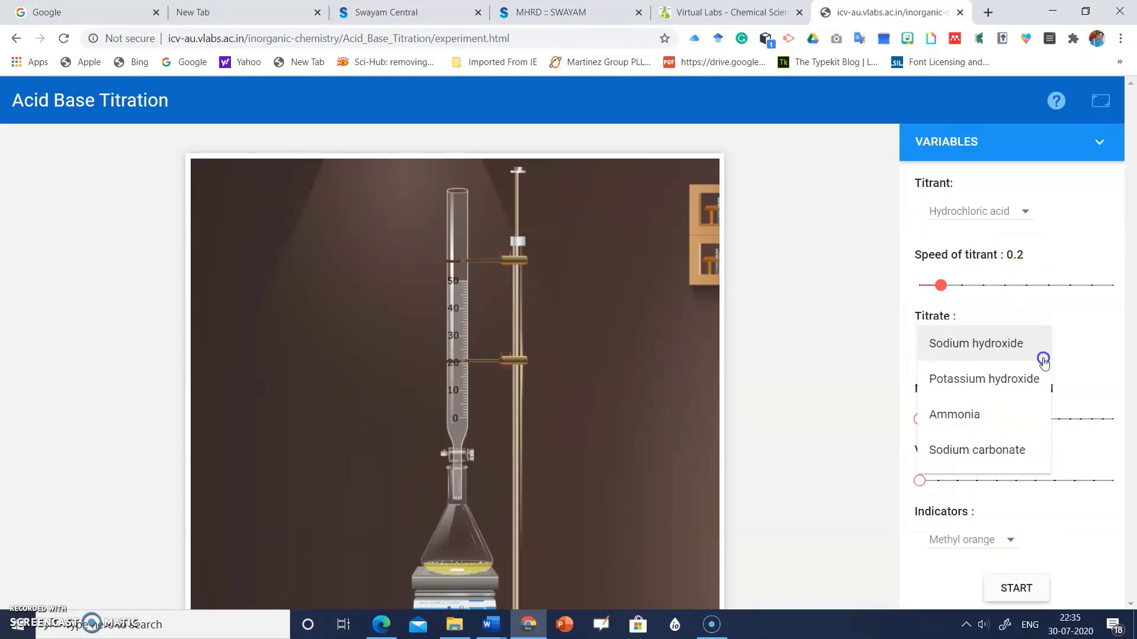
{"action": "left_click", "coordinate": [997, 352]}
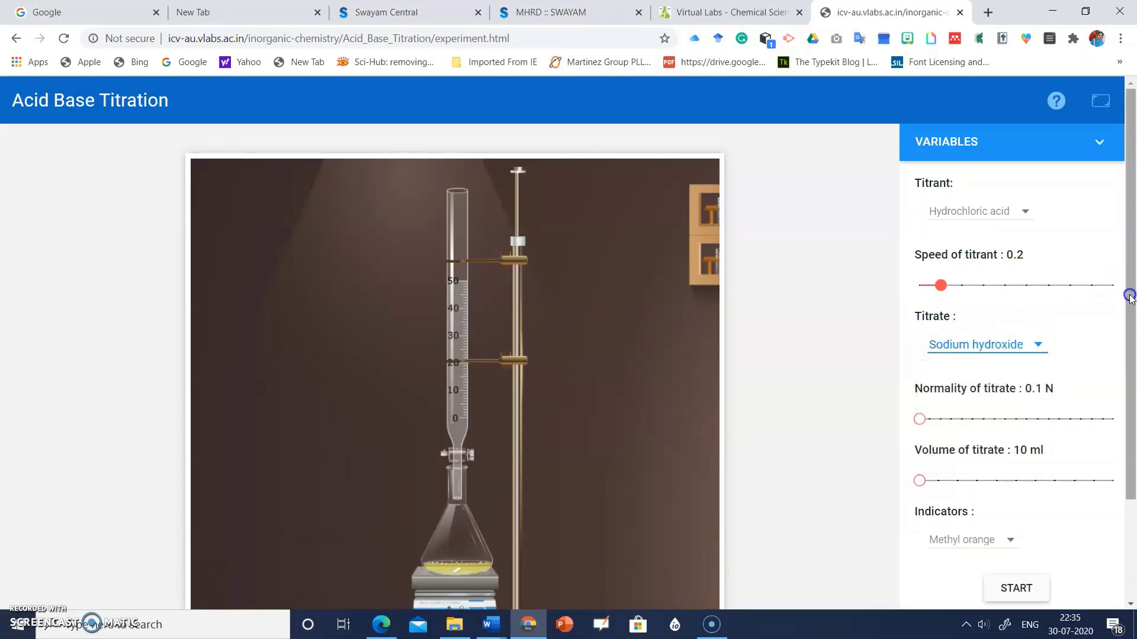
{"action": "left_click_drag", "start_coordinate": [1131, 304], "coordinate": [1132, 394]}
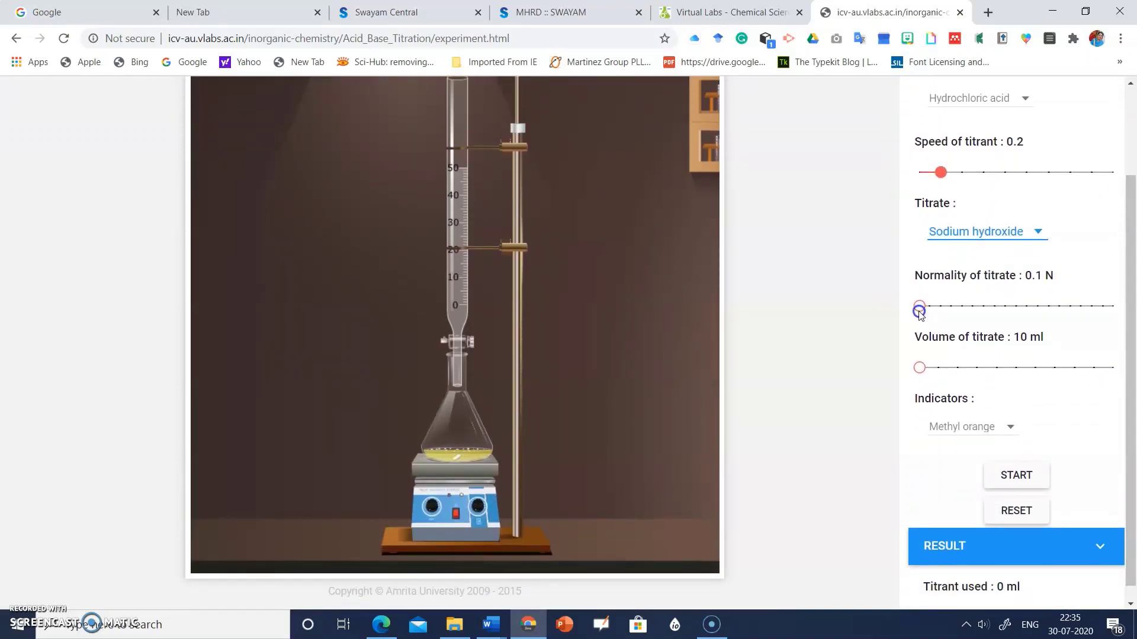
{"action": "mouse_move", "coordinate": [918, 308]}
{"action": "left_mouse_down"}
{"action": "mouse_move", "coordinate": [943, 310]}
{"action": "mouse_move", "coordinate": [916, 311]}
{"action": "left_mouse_up"}
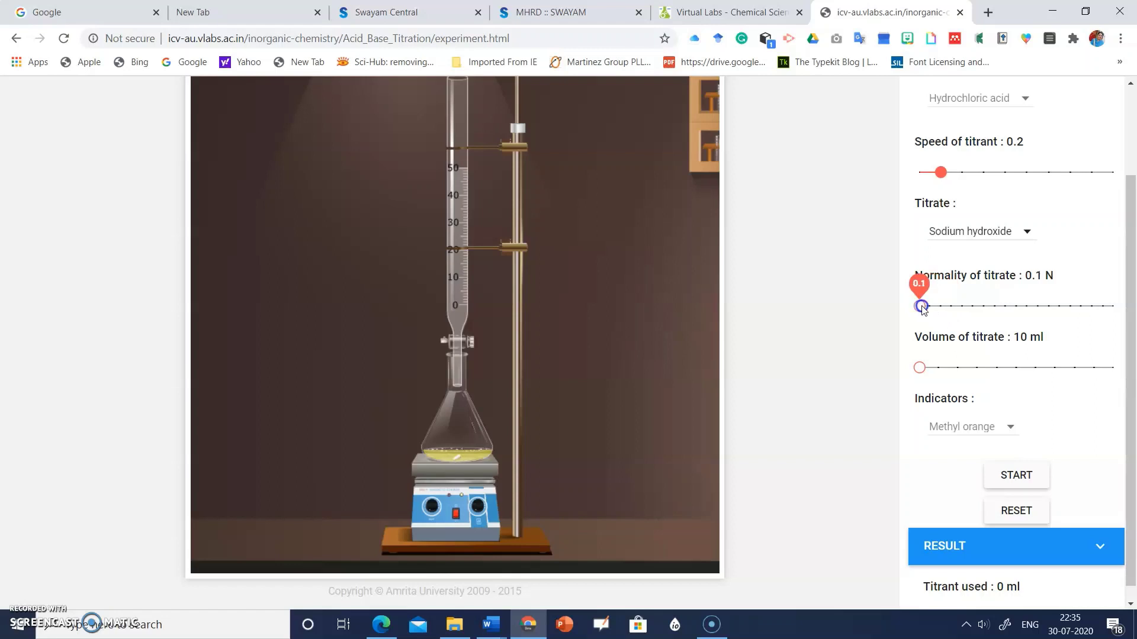
{"action": "left_click_drag", "start_coordinate": [927, 310], "coordinate": [922, 309]}
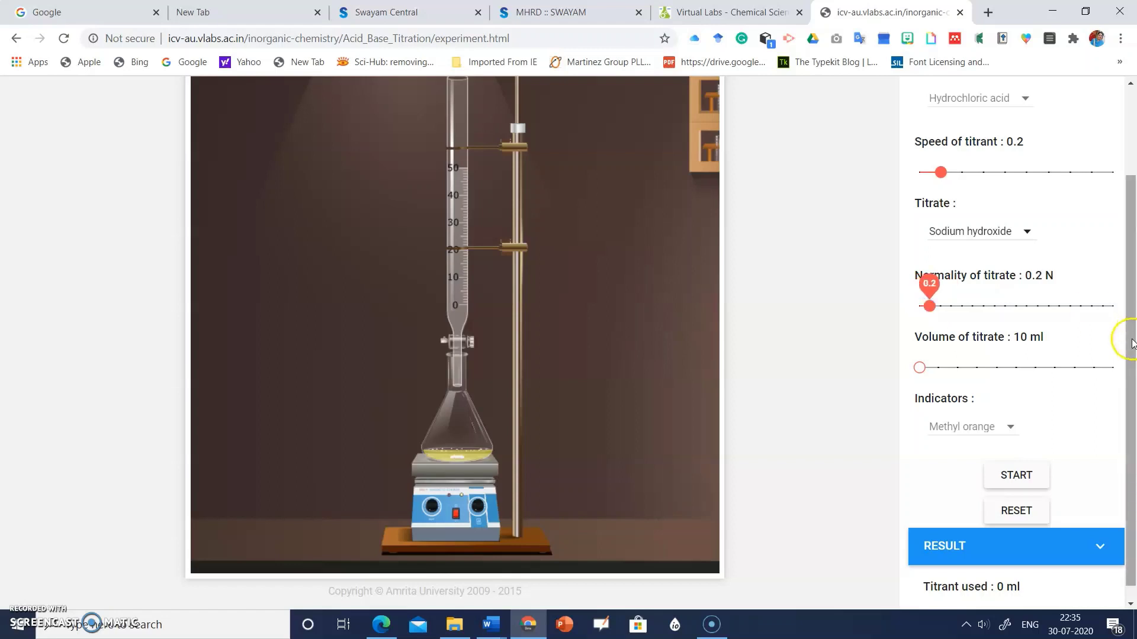
{"action": "left_click_drag", "start_coordinate": [1132, 345], "coordinate": [1132, 360]}
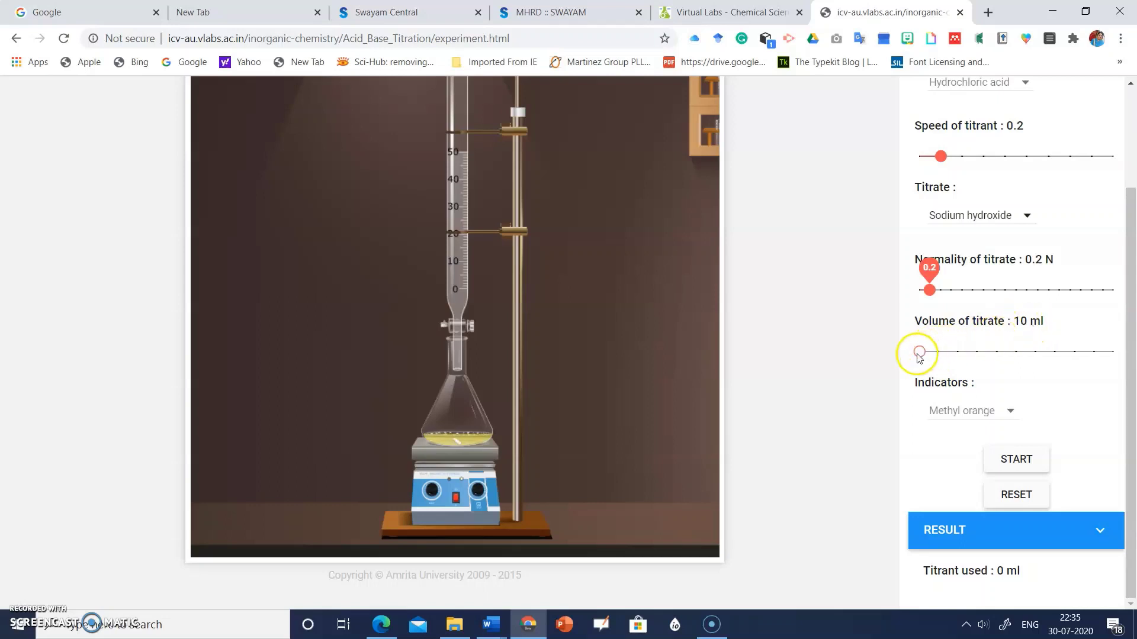
{"action": "mouse_move", "coordinate": [919, 353]}
{"action": "left_mouse_down"}
{"action": "mouse_move", "coordinate": [1042, 355]}
{"action": "mouse_move", "coordinate": [911, 353]}
{"action": "left_mouse_up"}
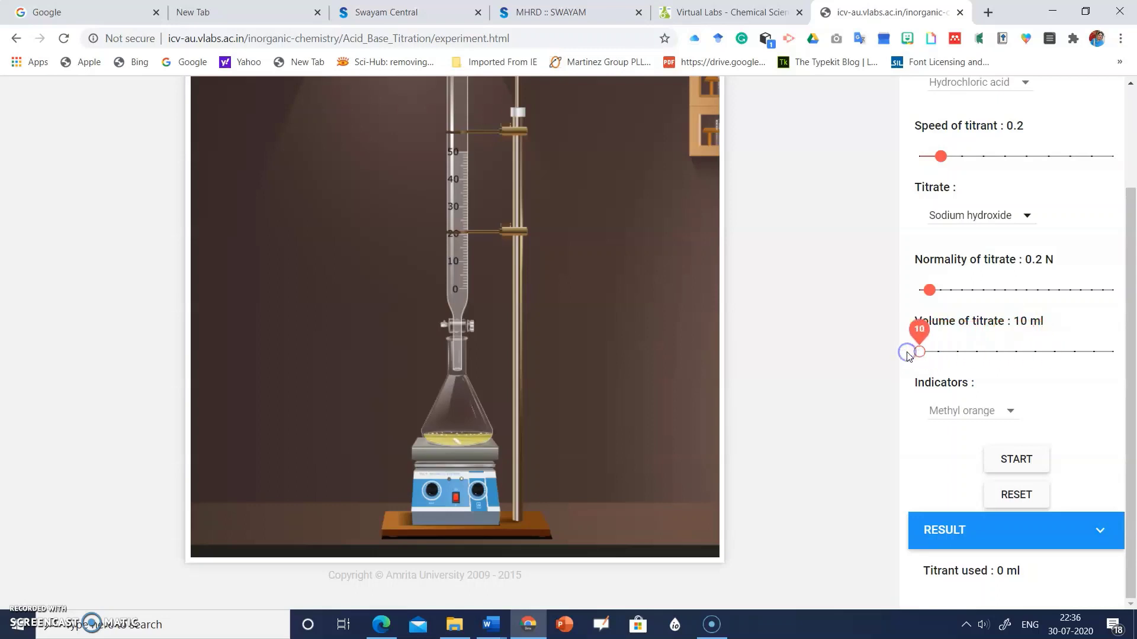
{"action": "left_click", "coordinate": [1008, 411]}
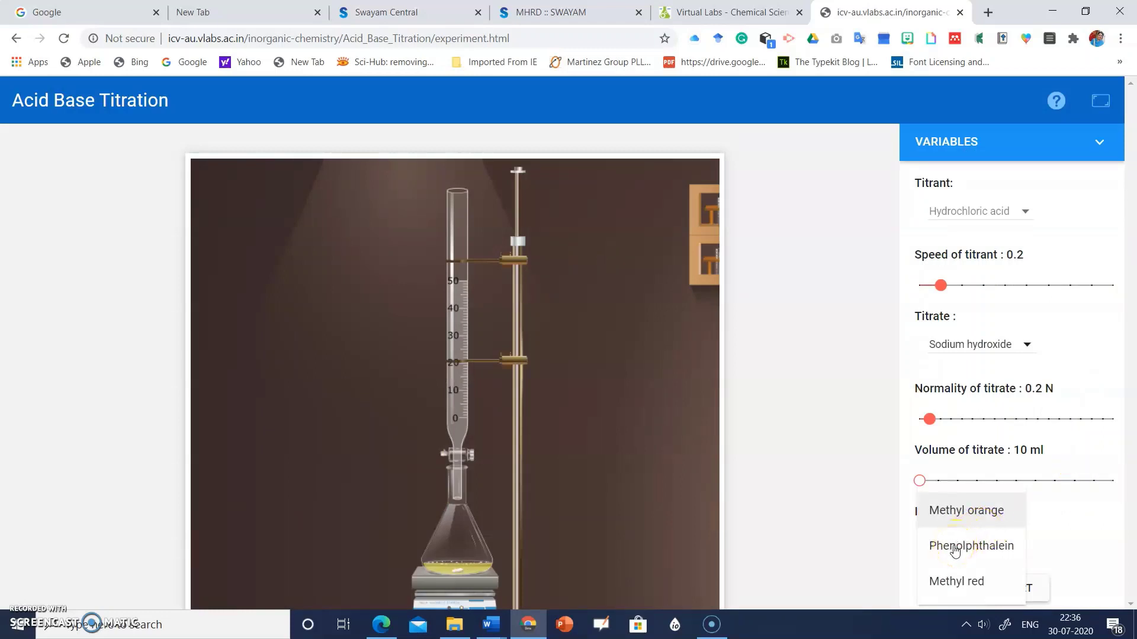
Step: Select Phenolphthalein indicator, start the titration, and push the titrant speed toward 0.3
{"action": "left_click", "coordinate": [955, 547]}
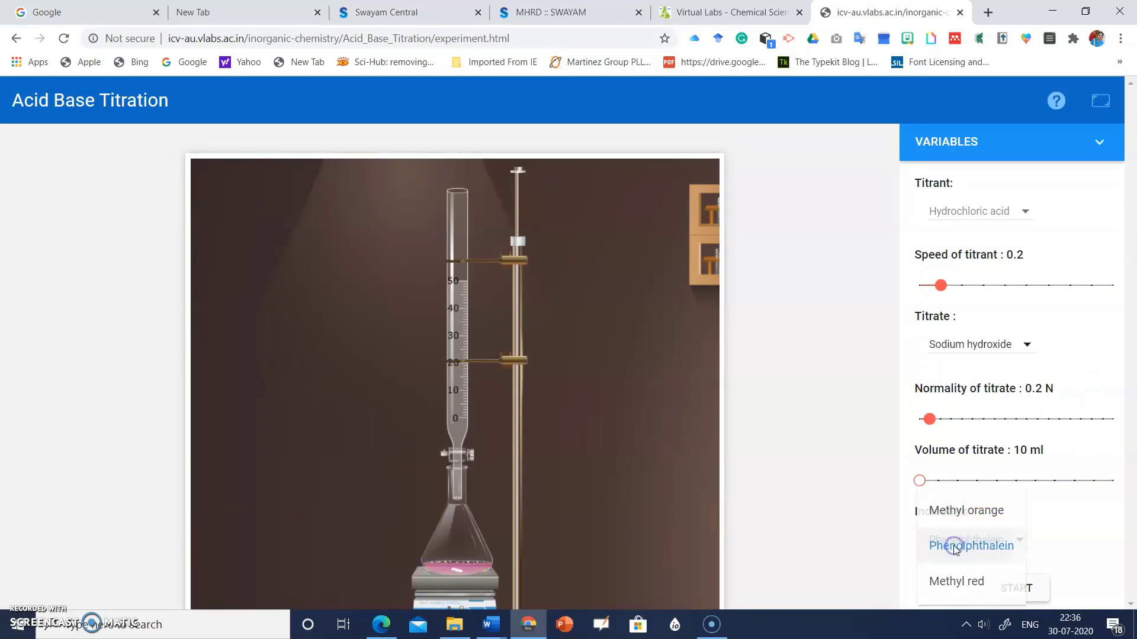
{"action": "left_click_drag", "start_coordinate": [1126, 475], "coordinate": [1132, 582]}
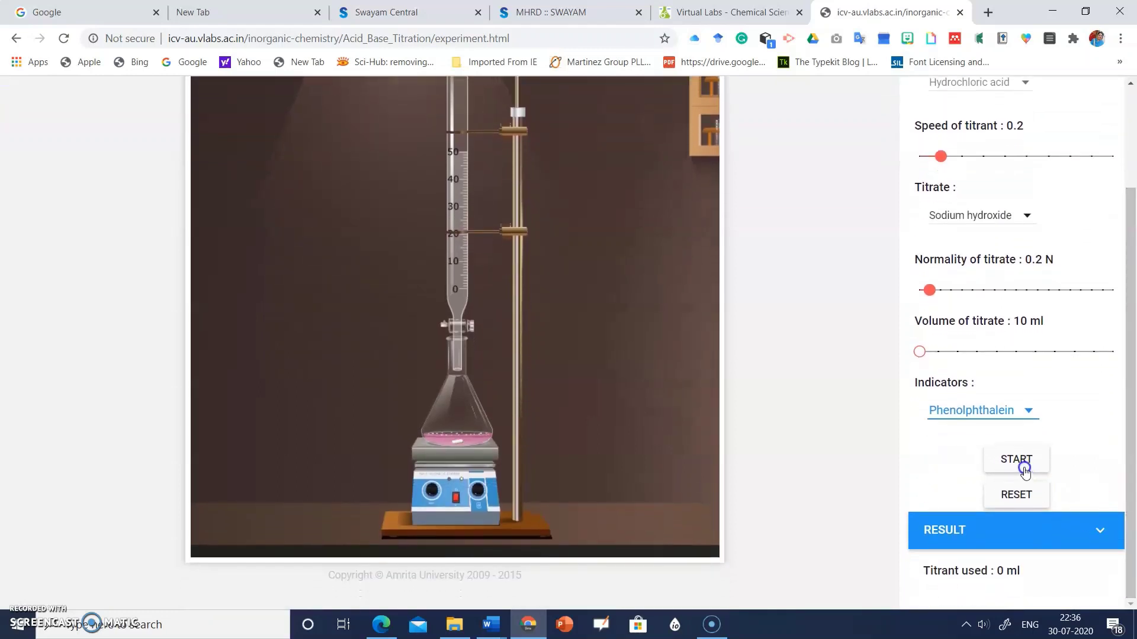
{"action": "left_click", "coordinate": [1020, 460]}
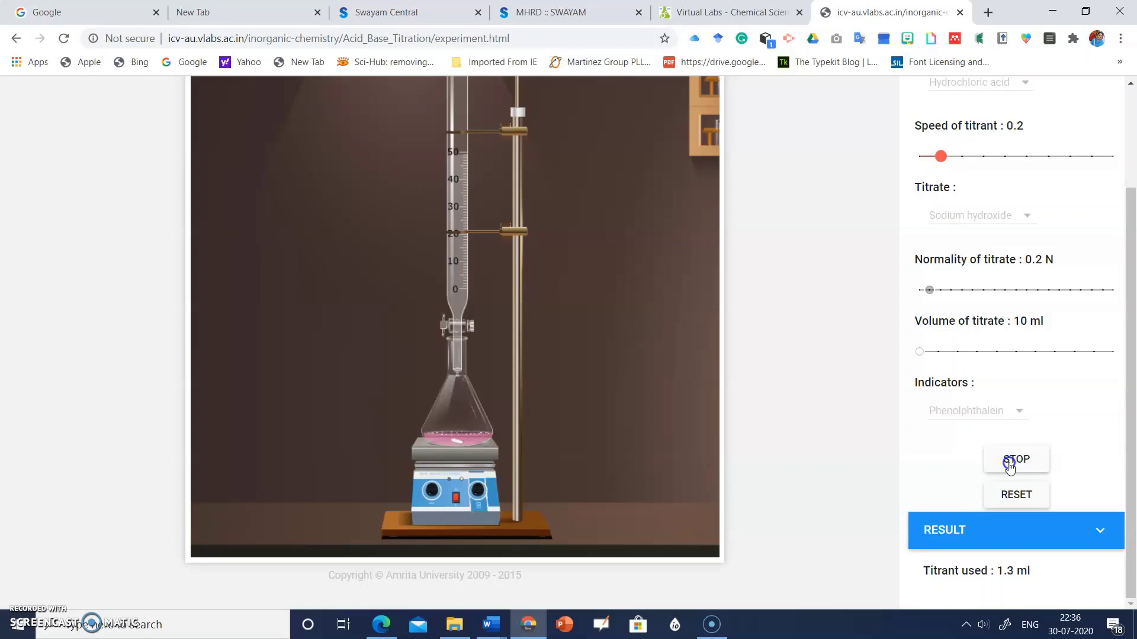
{"action": "left_click_drag", "start_coordinate": [1127, 410], "coordinate": [1130, 362]}
{"action": "left_click_drag", "start_coordinate": [941, 225], "coordinate": [962, 223]}
Step: Set titrant speed to 0.3, then stop the titration at 2.1 ml titrant used
{"action": "left_click", "coordinate": [1125, 358]}
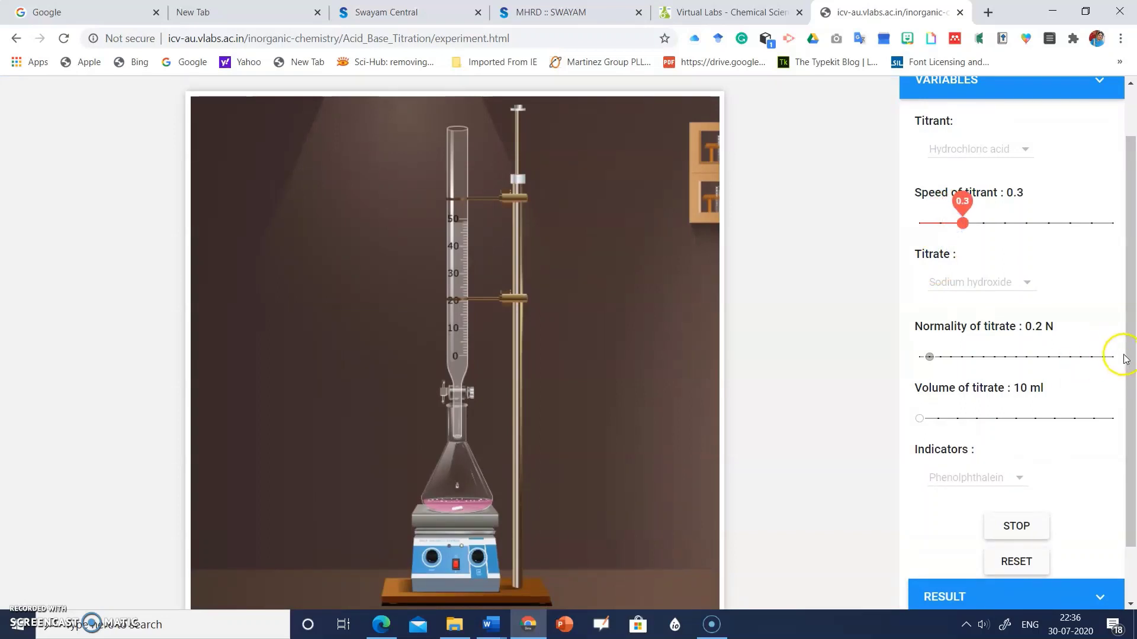
{"action": "left_click_drag", "start_coordinate": [1125, 358], "coordinate": [1132, 411]}
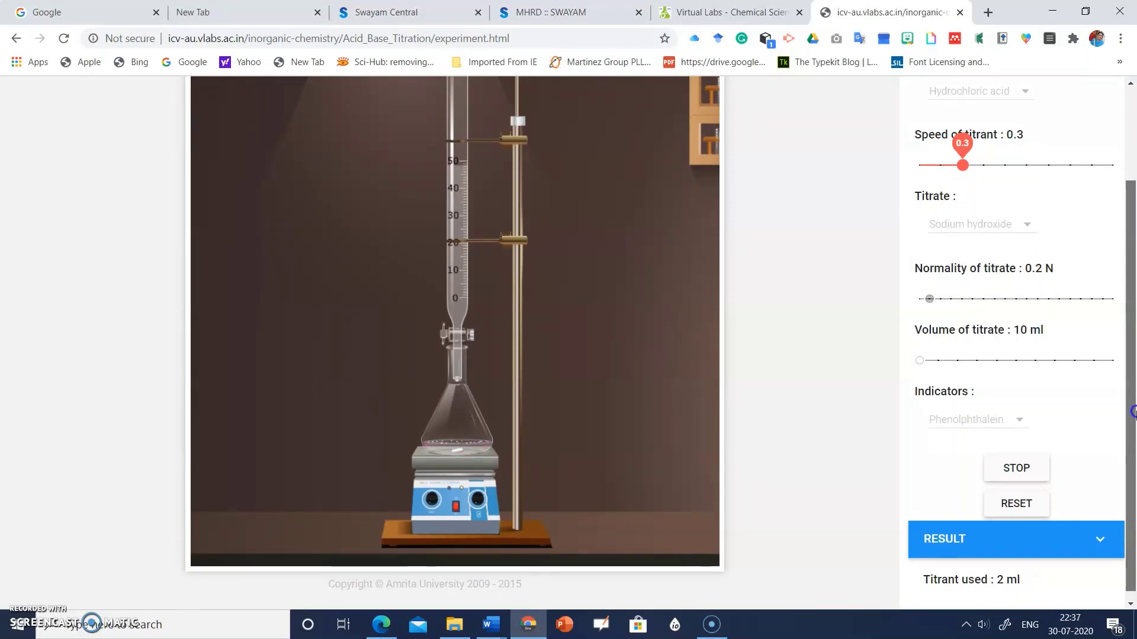
{"action": "left_click", "coordinate": [1016, 468]}
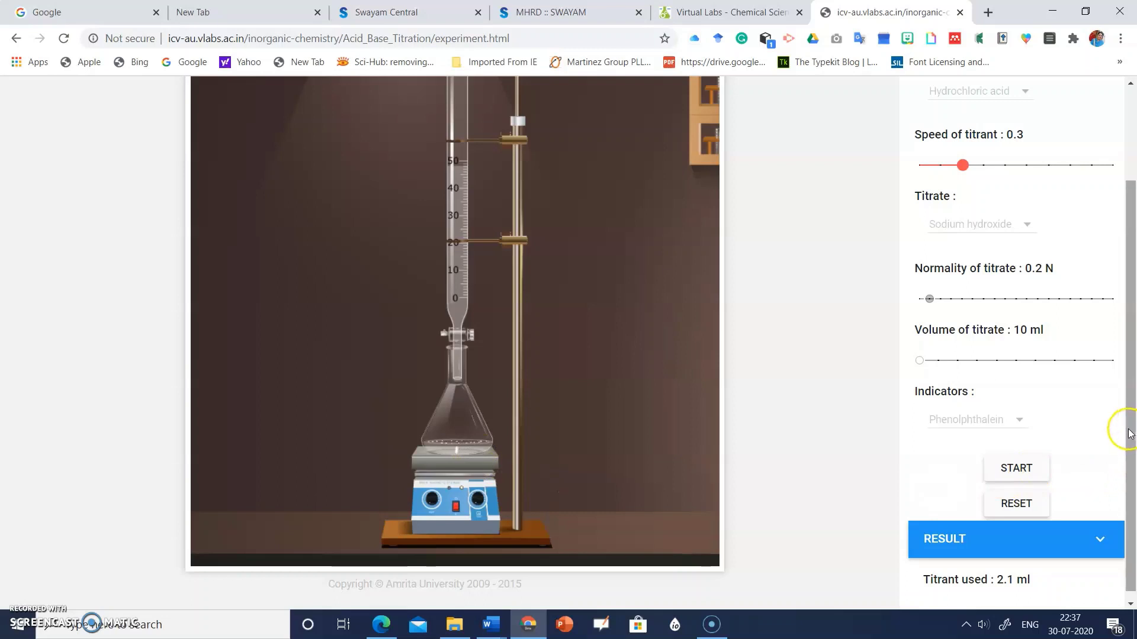
{"action": "scroll", "coordinate": [1125, 468], "scroll_direction": "down", "scroll_amount": 1}
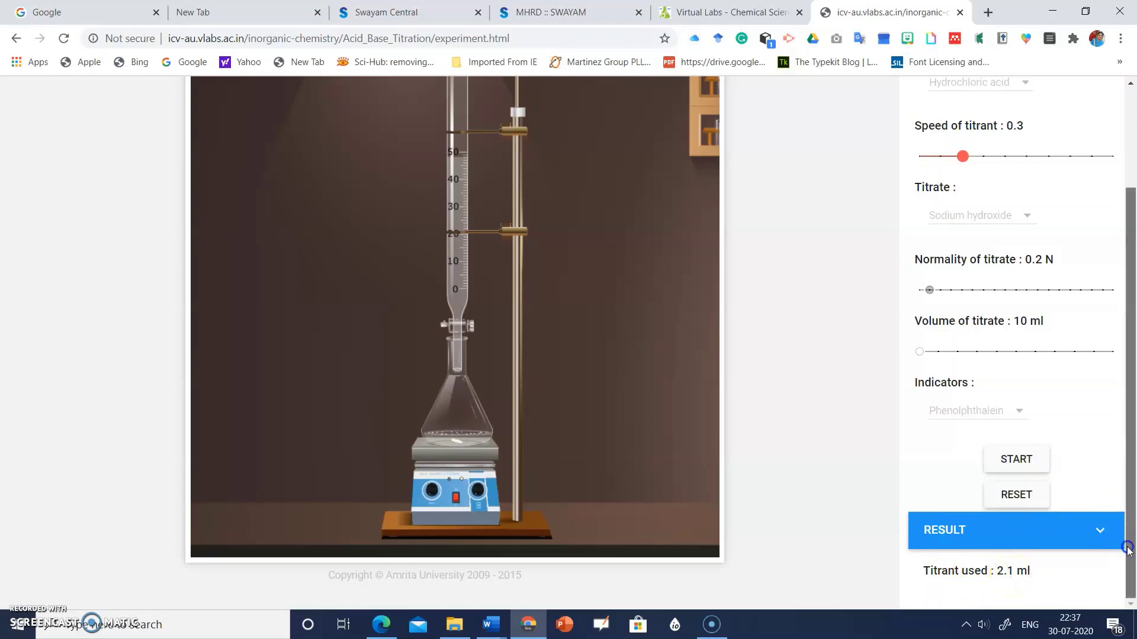
{"action": "left_click_drag", "start_coordinate": [1128, 550], "coordinate": [1133, 516]}
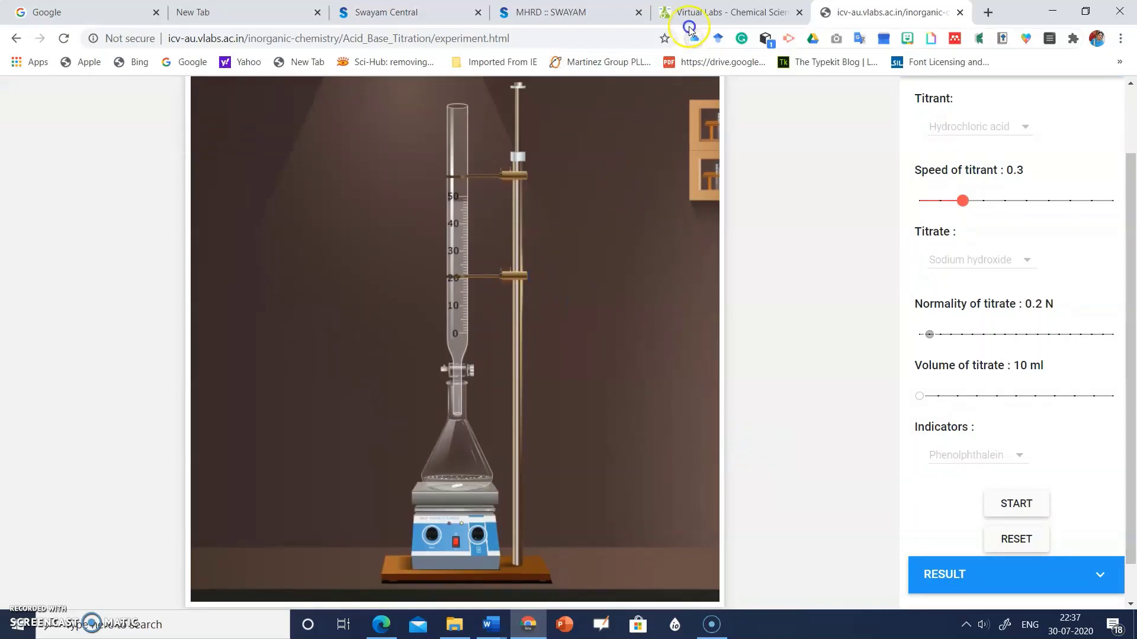
Step: Return to the Chemical Sciences tab and open the Colloid and Surface Chemistry Lab
{"action": "left_click", "coordinate": [705, 11]}
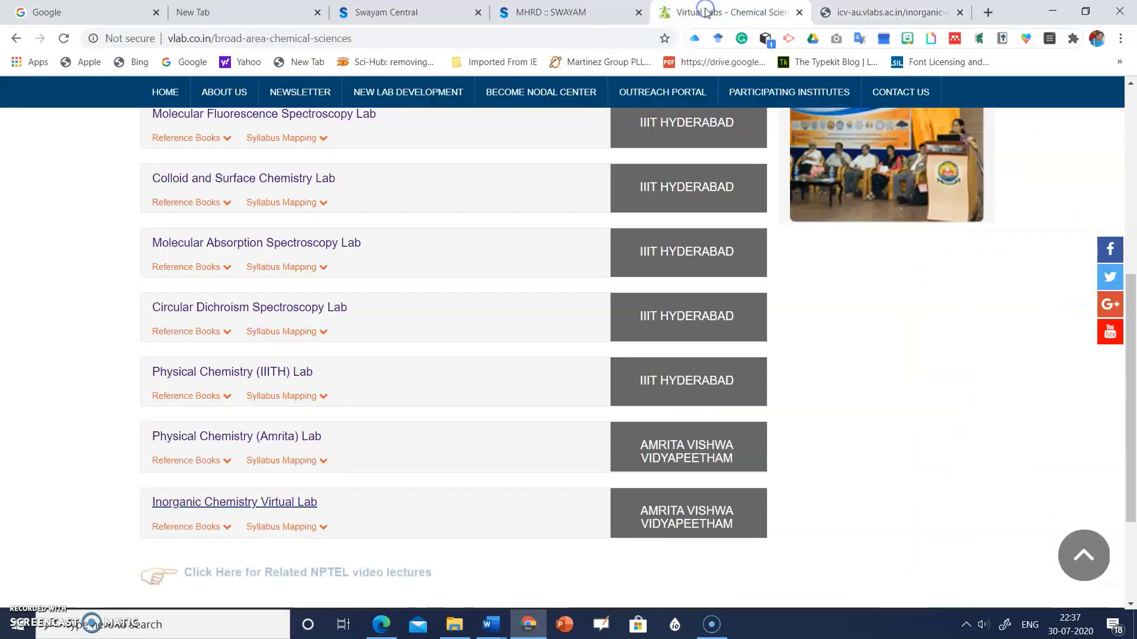
{"action": "left_click_drag", "start_coordinate": [1131, 482], "coordinate": [1133, 423]}
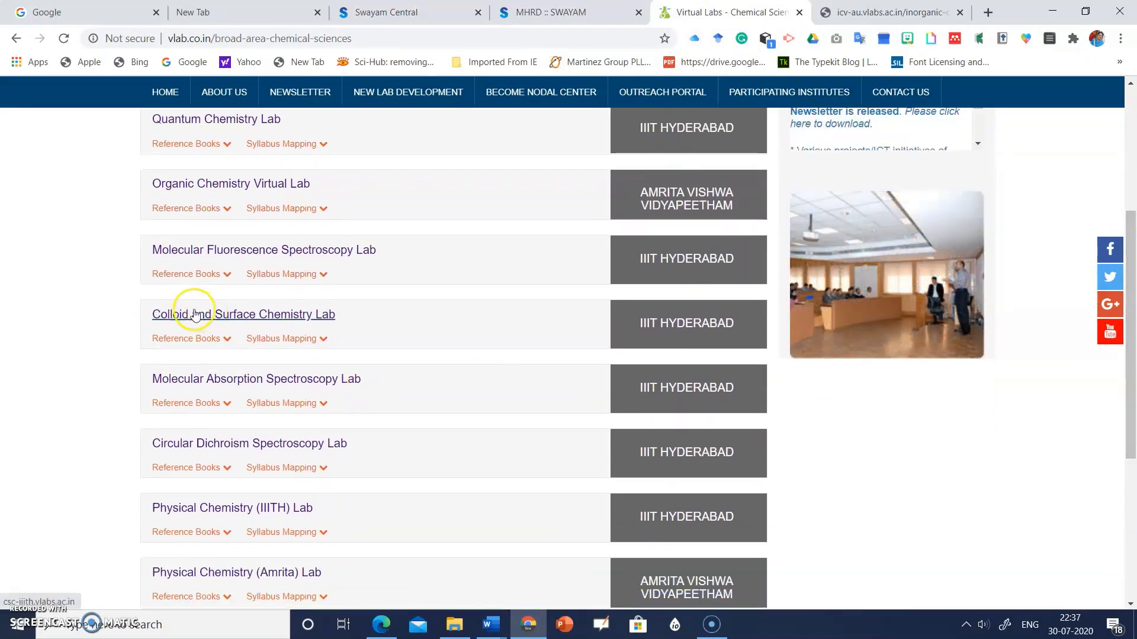
{"action": "left_click", "coordinate": [277, 316]}
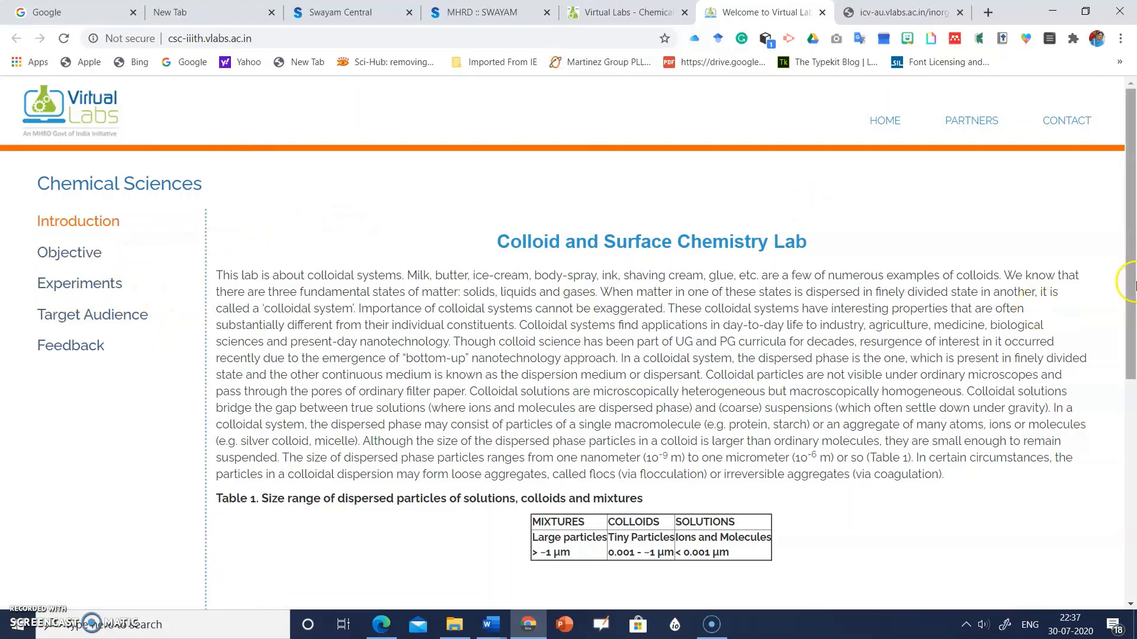
Step: Open the lab's Experiments list and select the Preparation of Sols experiment
{"action": "mouse_move", "coordinate": [1132, 288]}
{"action": "left_mouse_down"}
{"action": "mouse_move", "coordinate": [1131, 475]}
{"action": "mouse_move", "coordinate": [1131, 287]}
{"action": "left_mouse_up"}
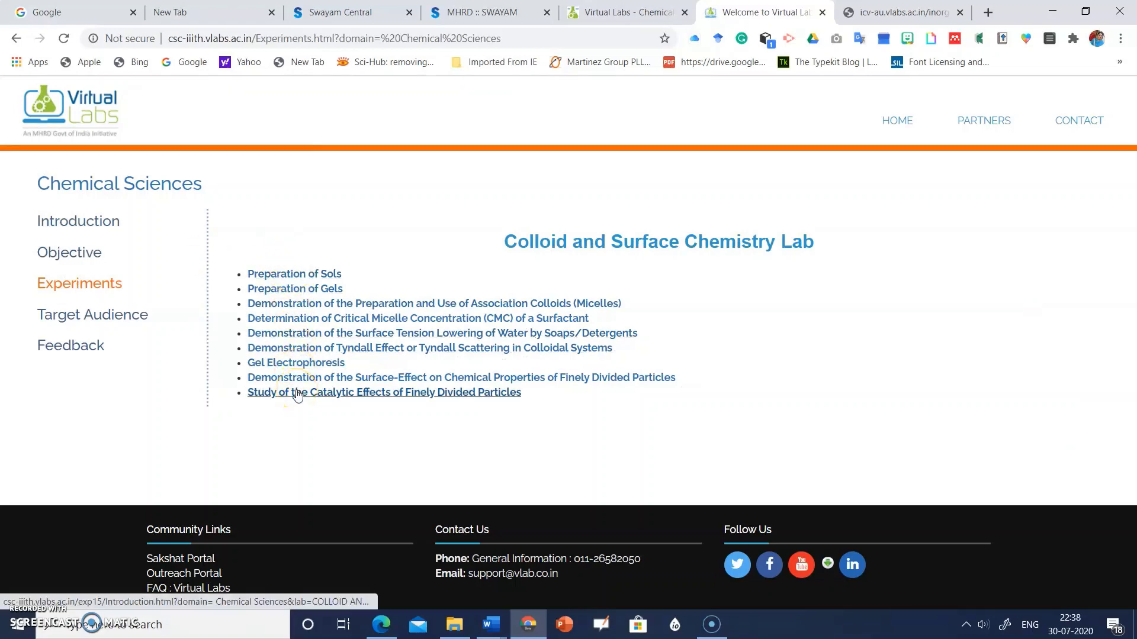
{"action": "left_click", "coordinate": [86, 225]}
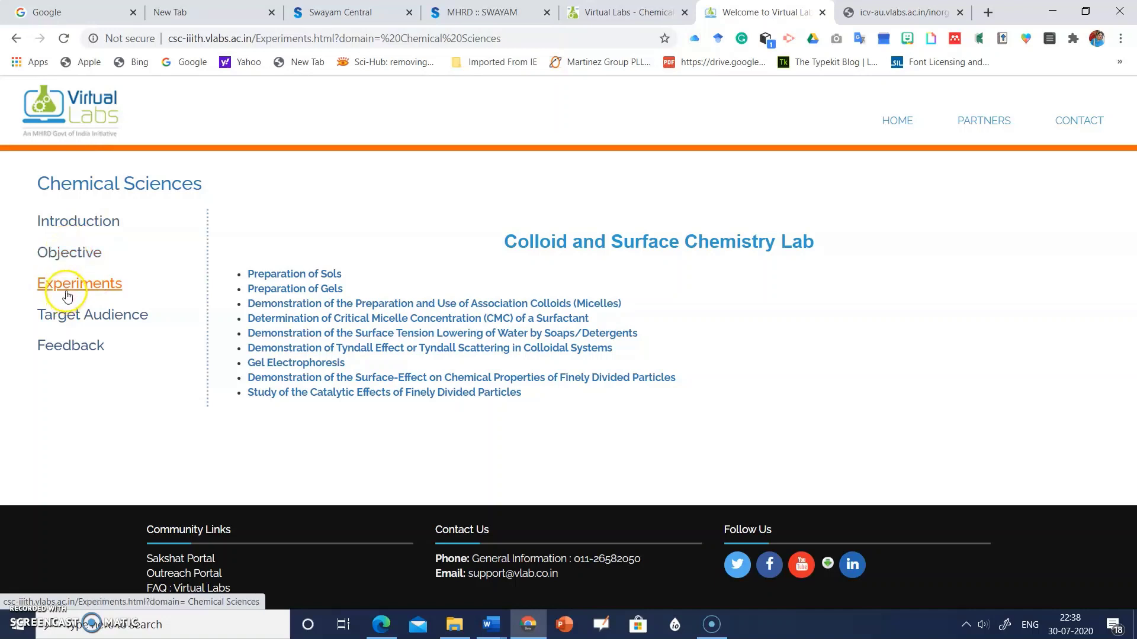
{"action": "left_click", "coordinate": [74, 320]}
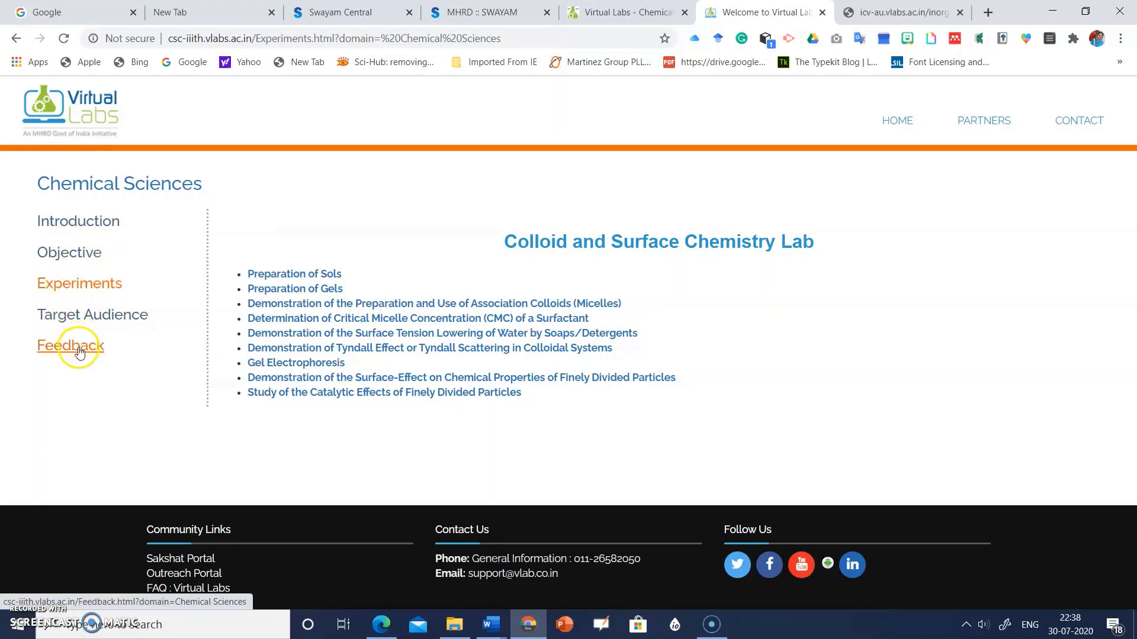
{"action": "left_click", "coordinate": [302, 275]}
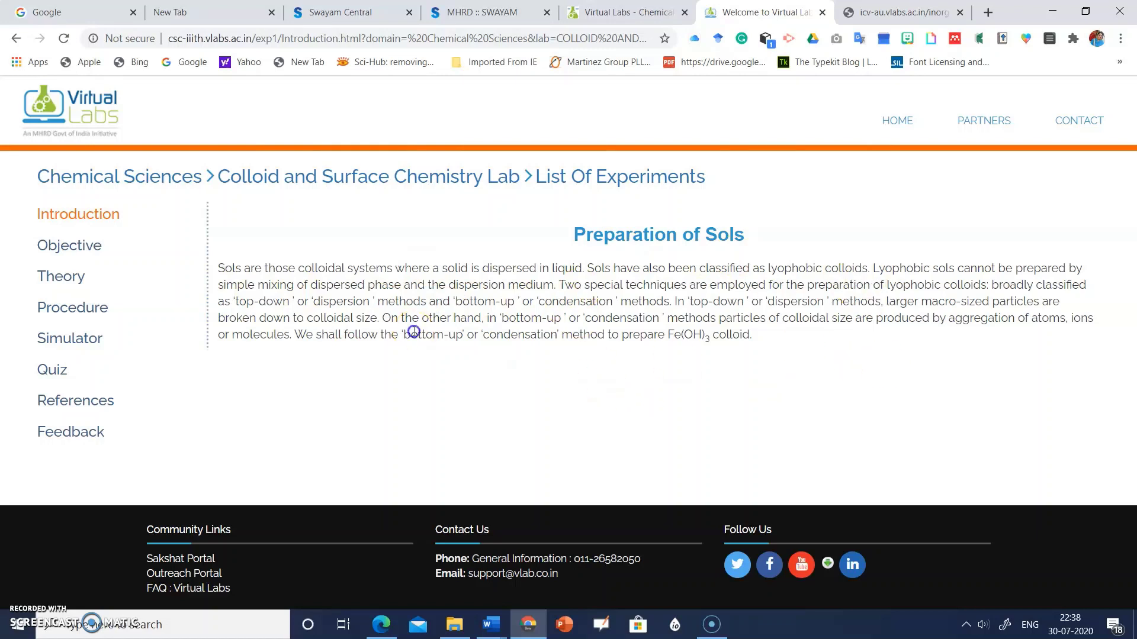
Step: Read the Preparation of Sols Objective and Procedure sections, then go to its Simulator page
{"action": "left_click", "coordinate": [709, 301]}
{"action": "left_click", "coordinate": [469, 358]}
{"action": "left_click", "coordinate": [76, 247]}
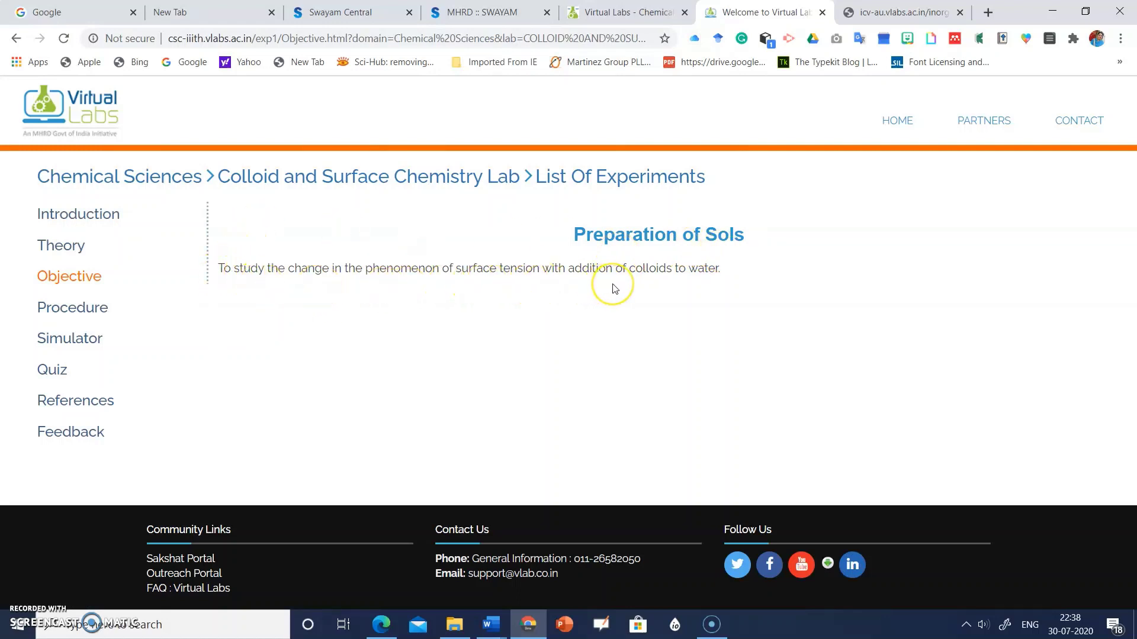
{"action": "left_click", "coordinate": [87, 309]}
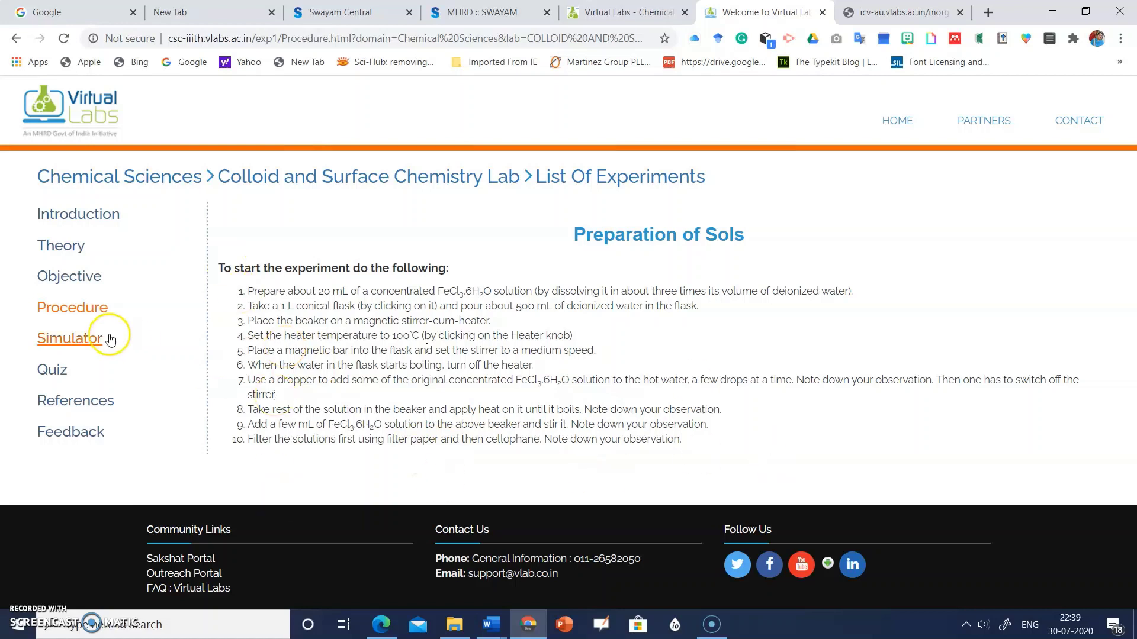
{"action": "left_click", "coordinate": [78, 343]}
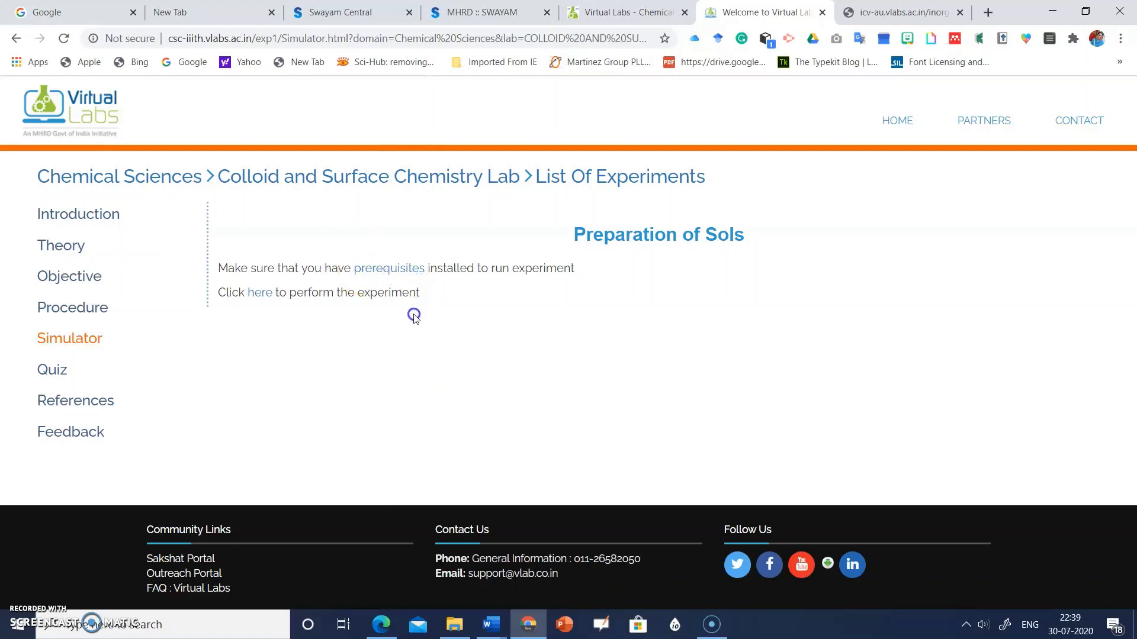
Step: Launch the simulation from the 'here' link and allow Adobe Flash to run in Chrome
{"action": "left_click", "coordinate": [259, 293]}
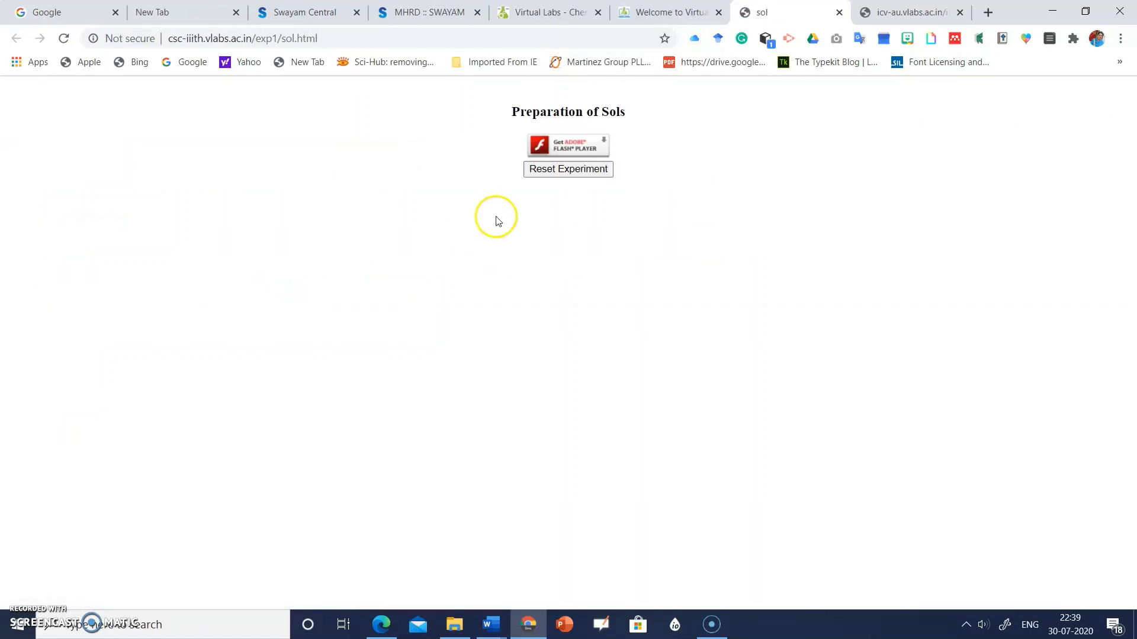
{"action": "left_click", "coordinate": [564, 150]}
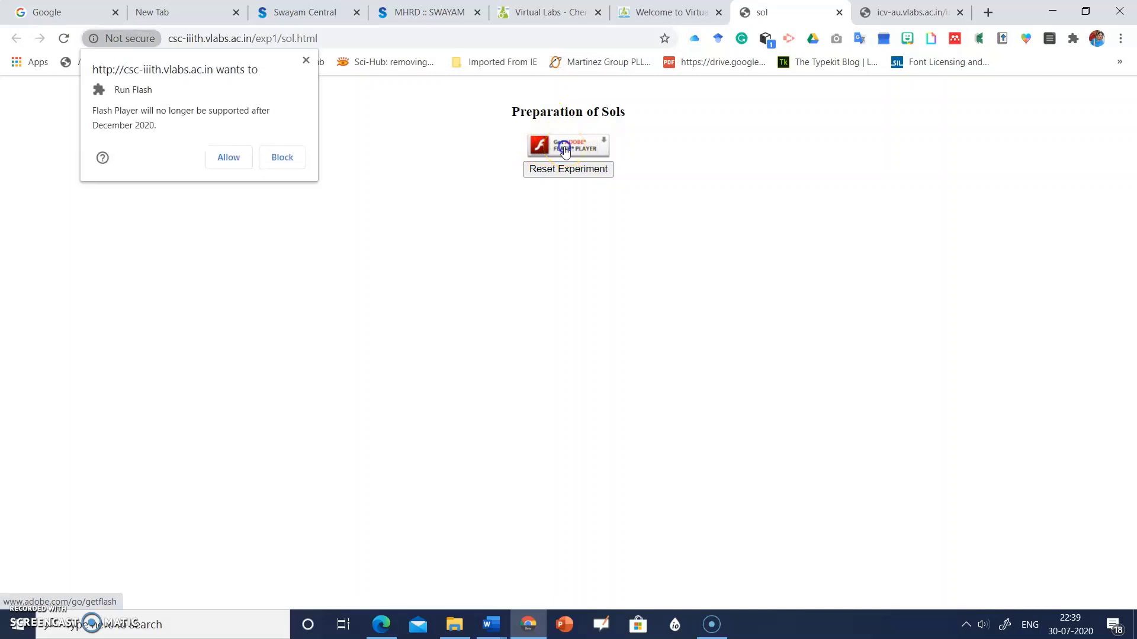
{"action": "left_click", "coordinate": [228, 159]}
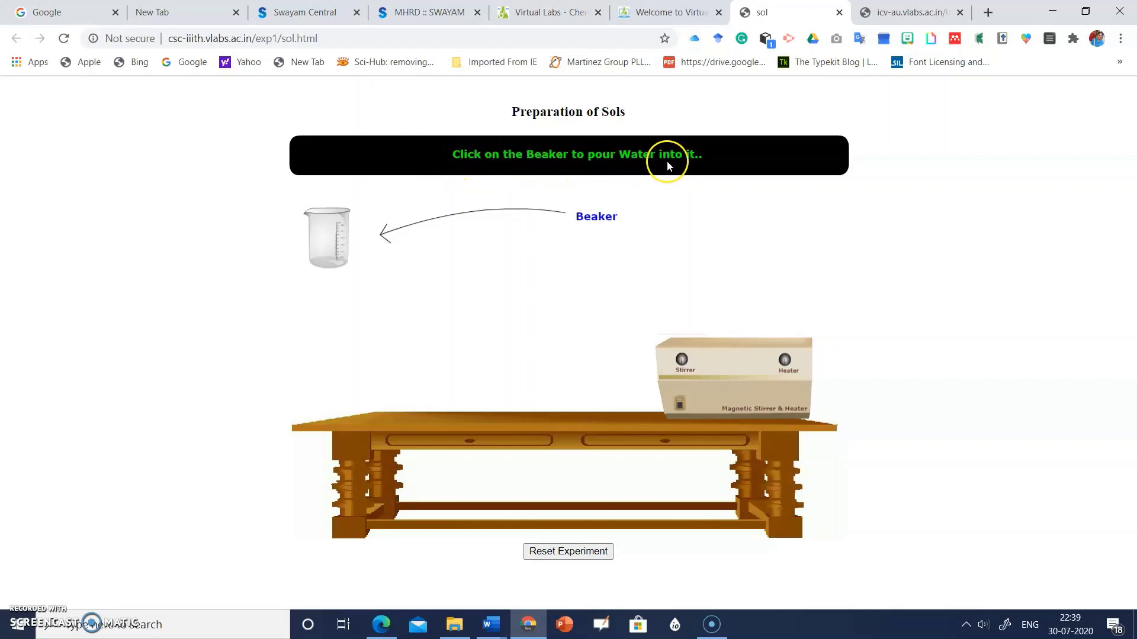
Step: Fill the beaker with water, tip in the powdered FeCl3 and stir it with the glass rod
{"action": "left_click", "coordinate": [330, 239]}
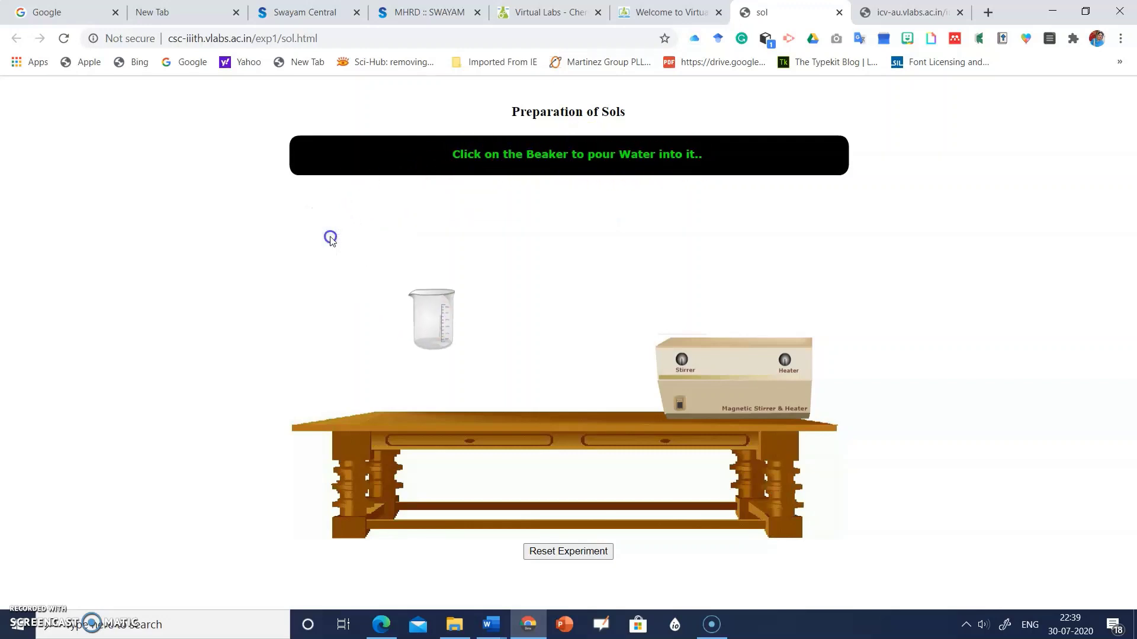
{"action": "left_click", "coordinate": [509, 396]}
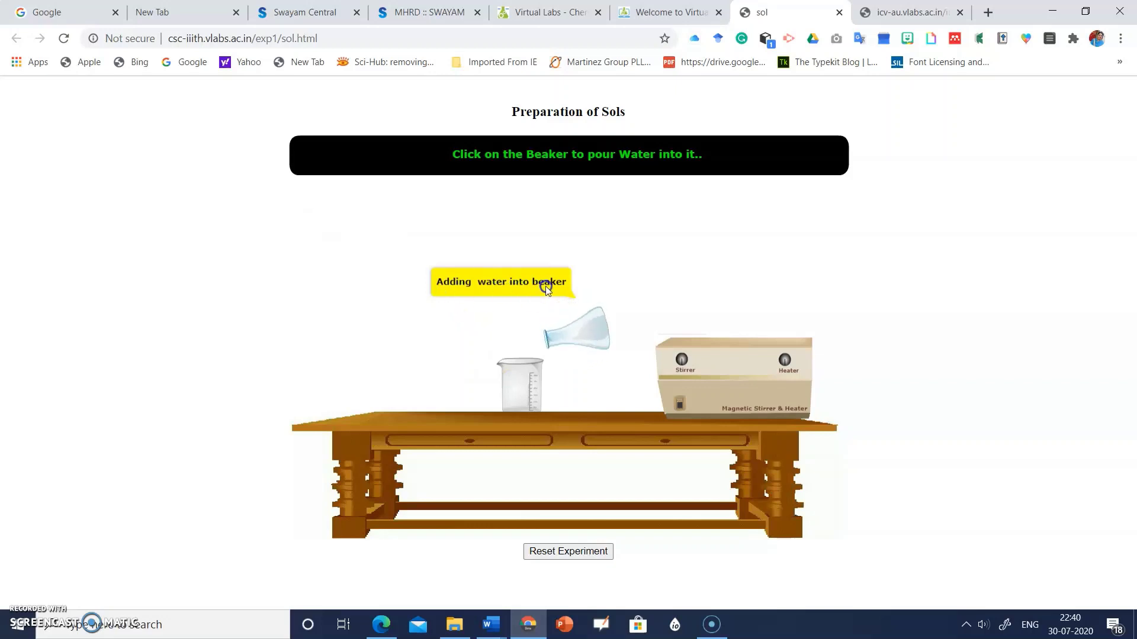
{"action": "left_click", "coordinate": [546, 375]}
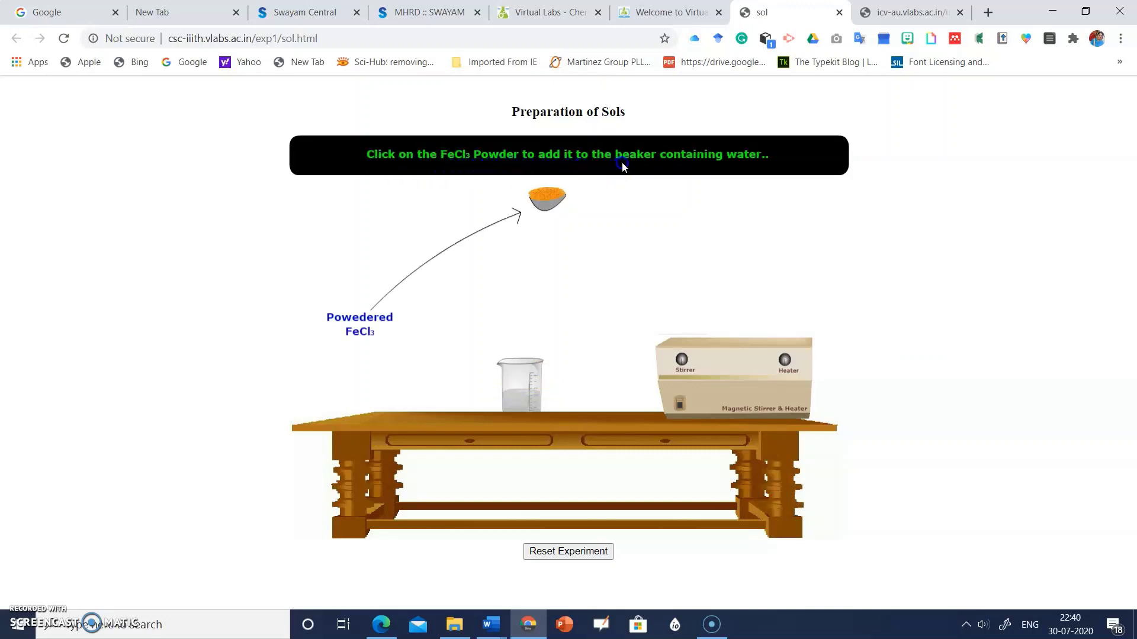
{"action": "left_click", "coordinate": [542, 203]}
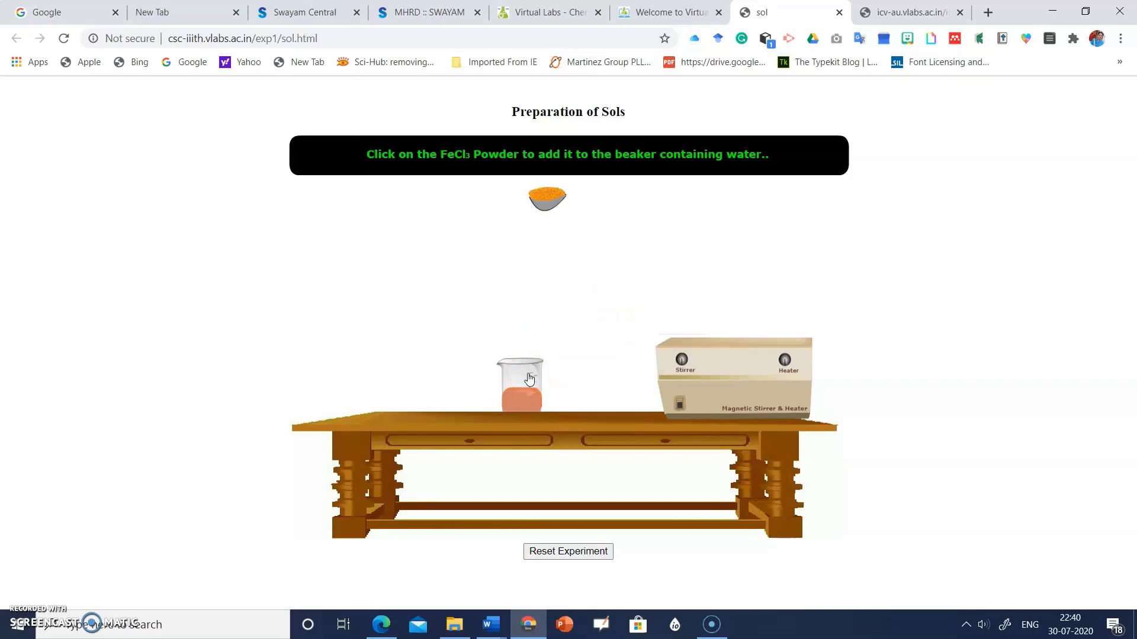
{"action": "left_click", "coordinate": [582, 396]}
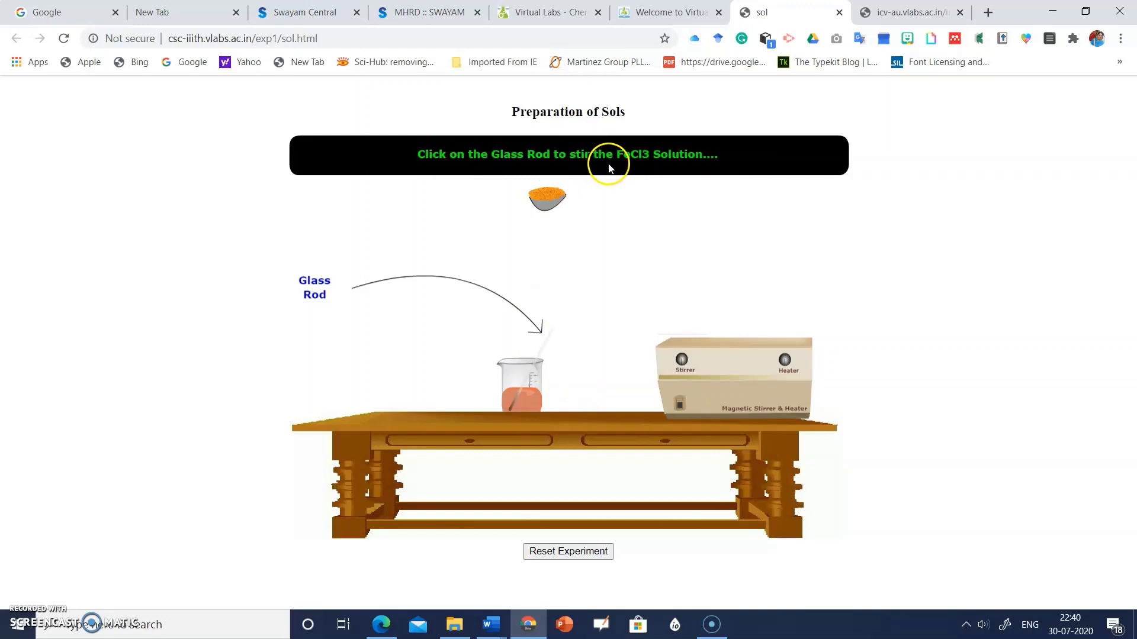
{"action": "left_click", "coordinate": [546, 350]}
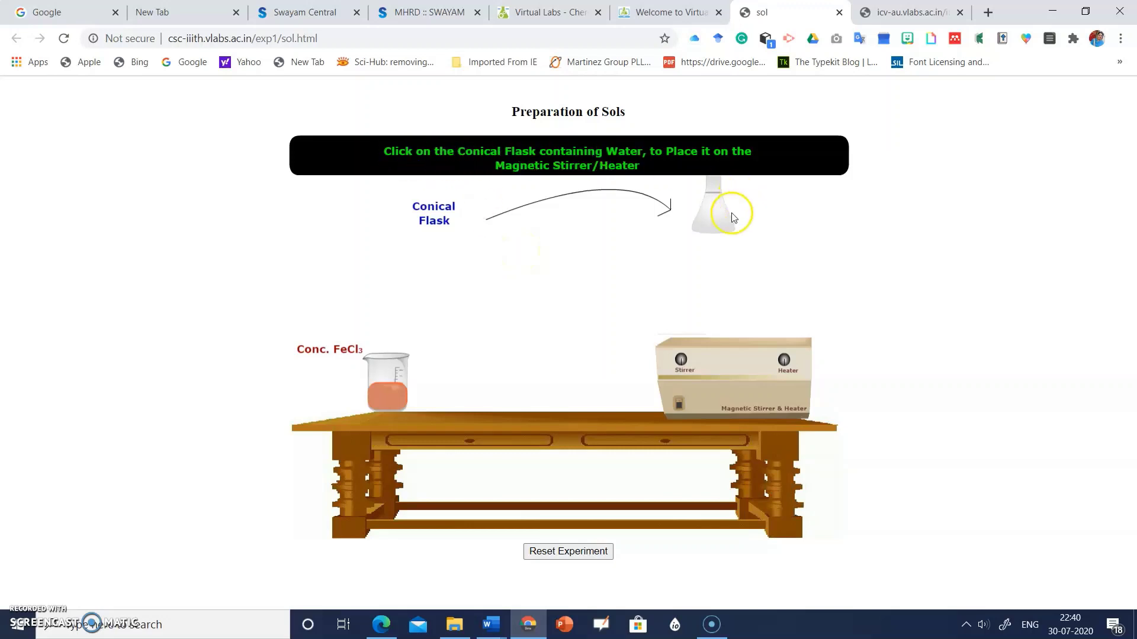
Step: Set the water flask with a magnetic bead on the stirrer-heater, boil it while stirring, then switch the heater off
{"action": "left_click", "coordinate": [714, 224]}
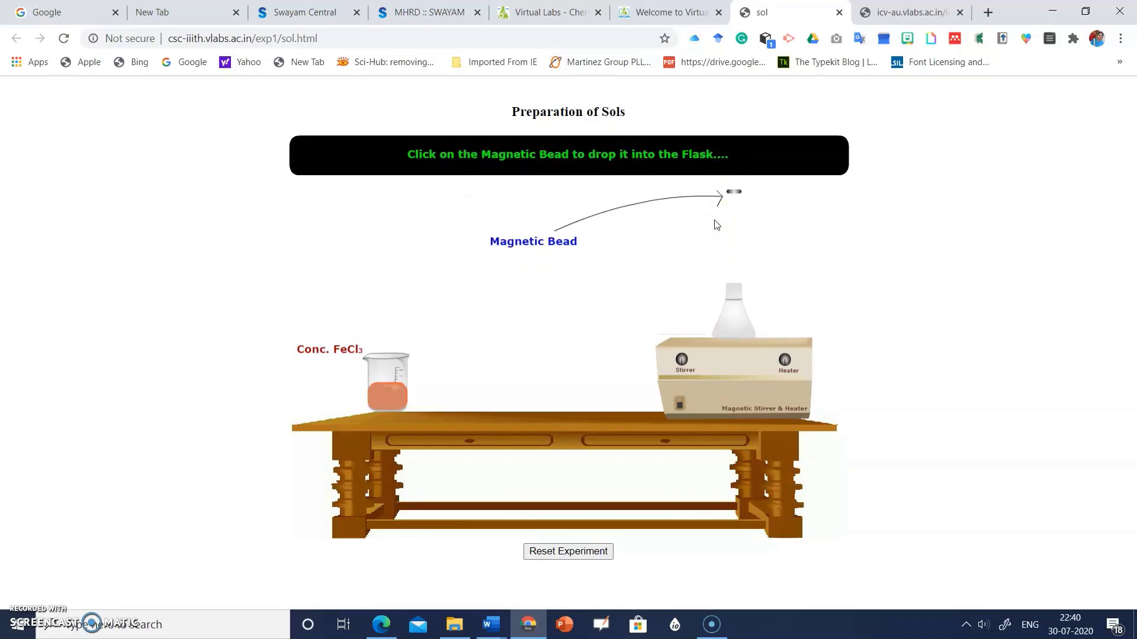
{"action": "left_click", "coordinate": [736, 193]}
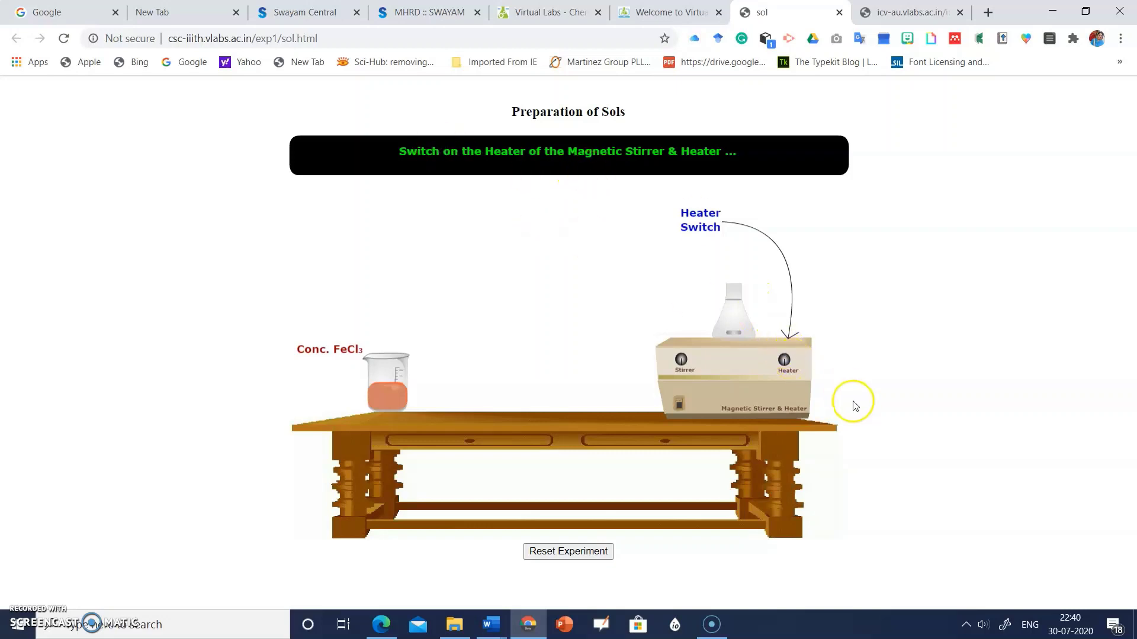
{"action": "left_click", "coordinate": [784, 361]}
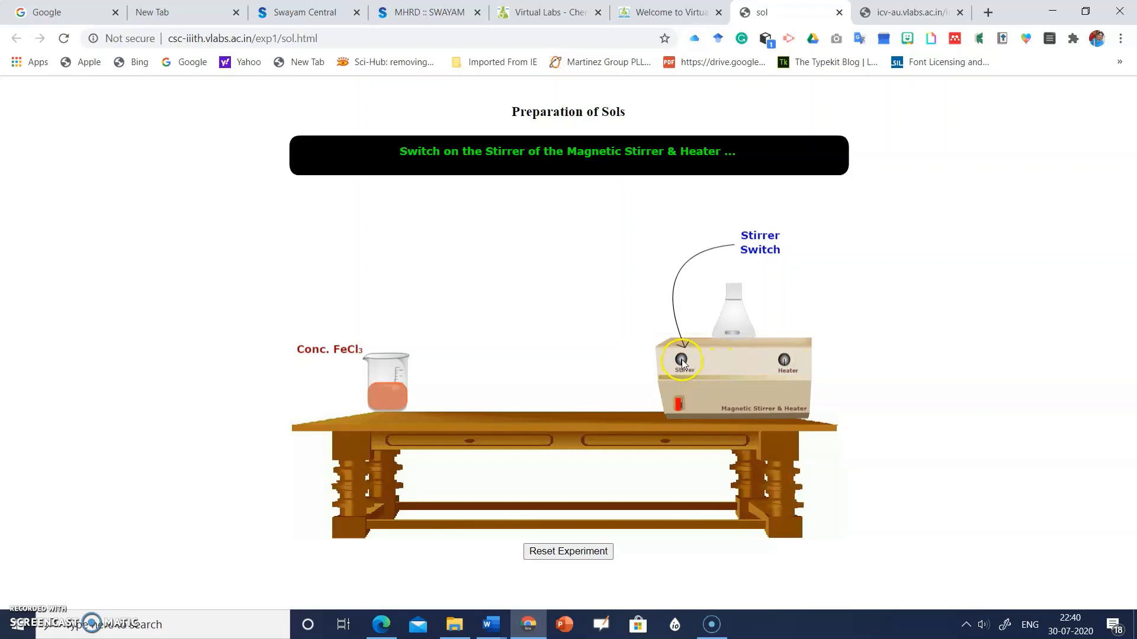
{"action": "left_click", "coordinate": [681, 361]}
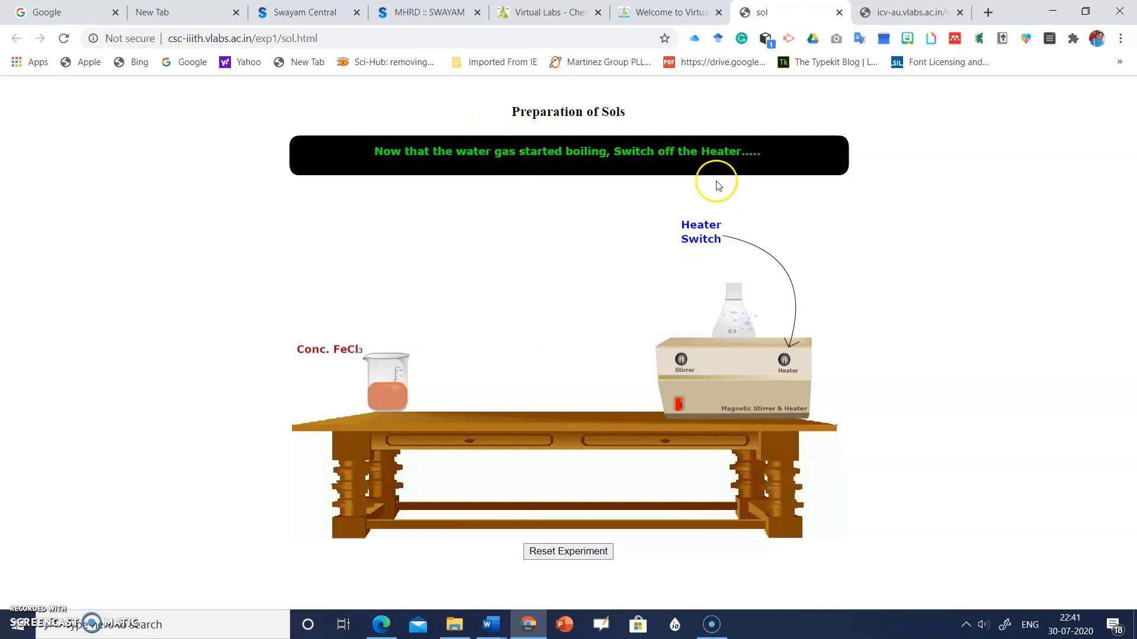
{"action": "left_click", "coordinate": [786, 361]}
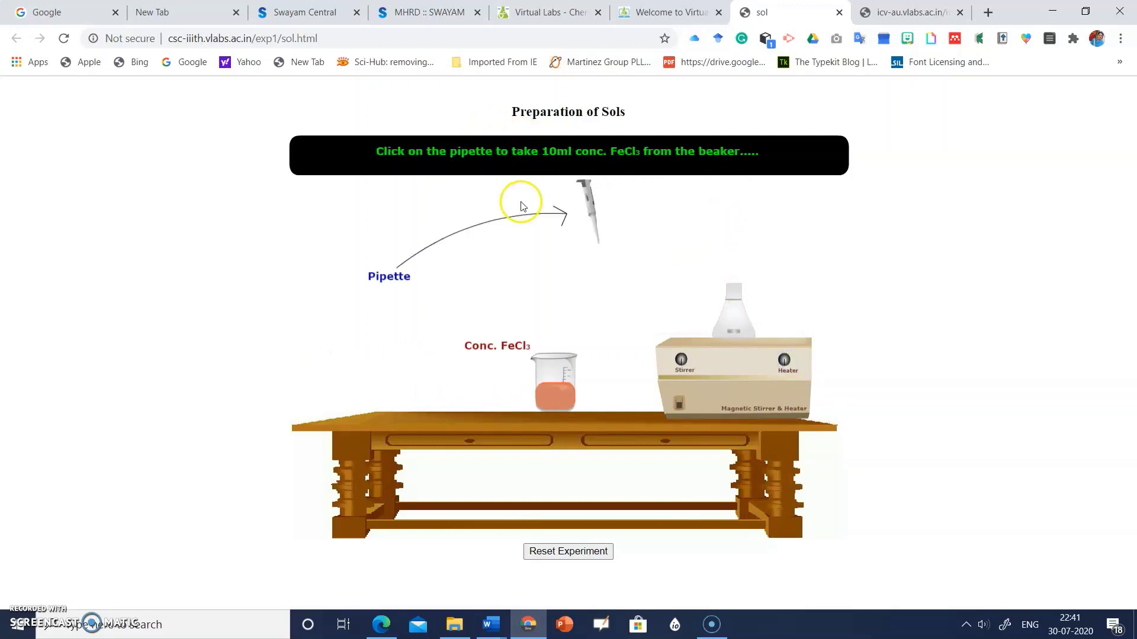
Step: Draw 10 ml concentrated FeCl3 into the pipette and drip it into the hot water flask
{"action": "left_click", "coordinate": [590, 206]}
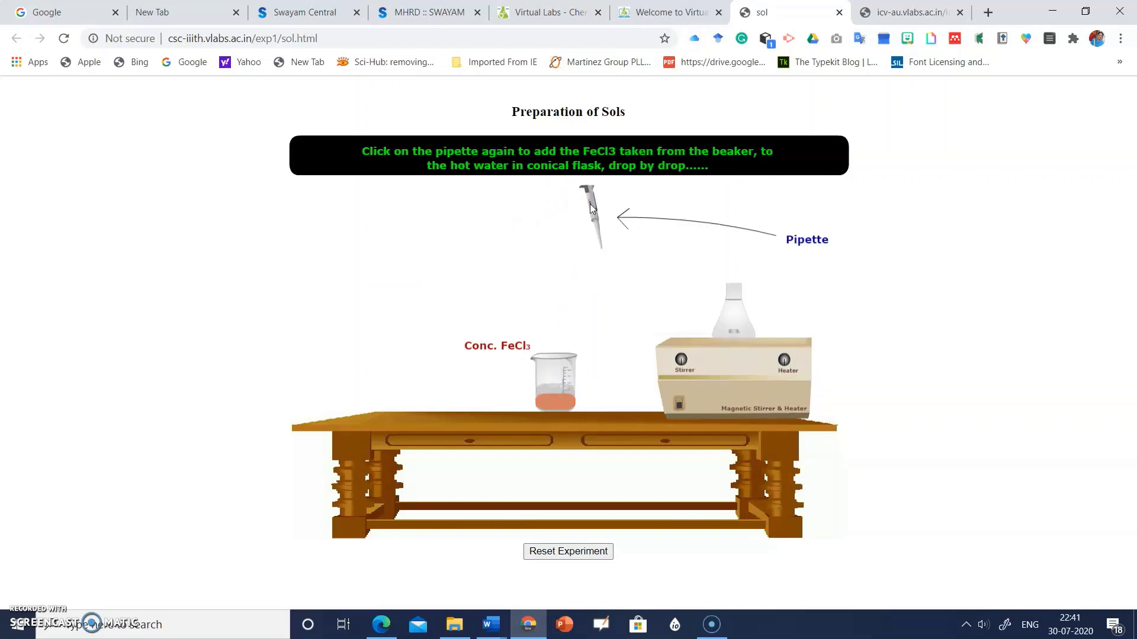
{"action": "left_click", "coordinate": [577, 208]}
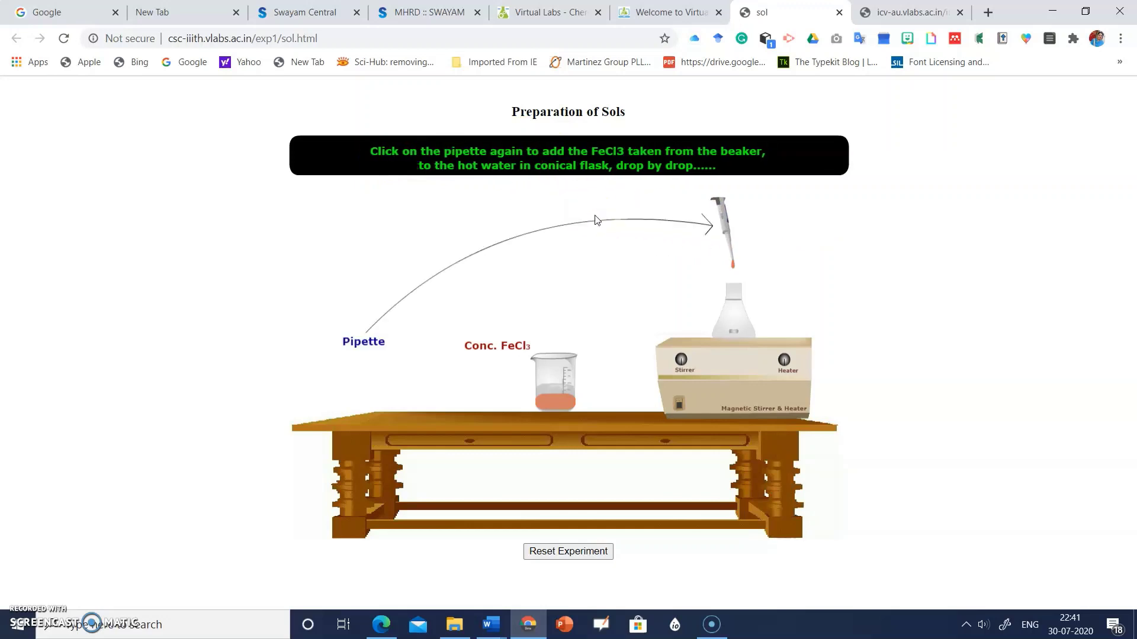
{"action": "left_click", "coordinate": [731, 229]}
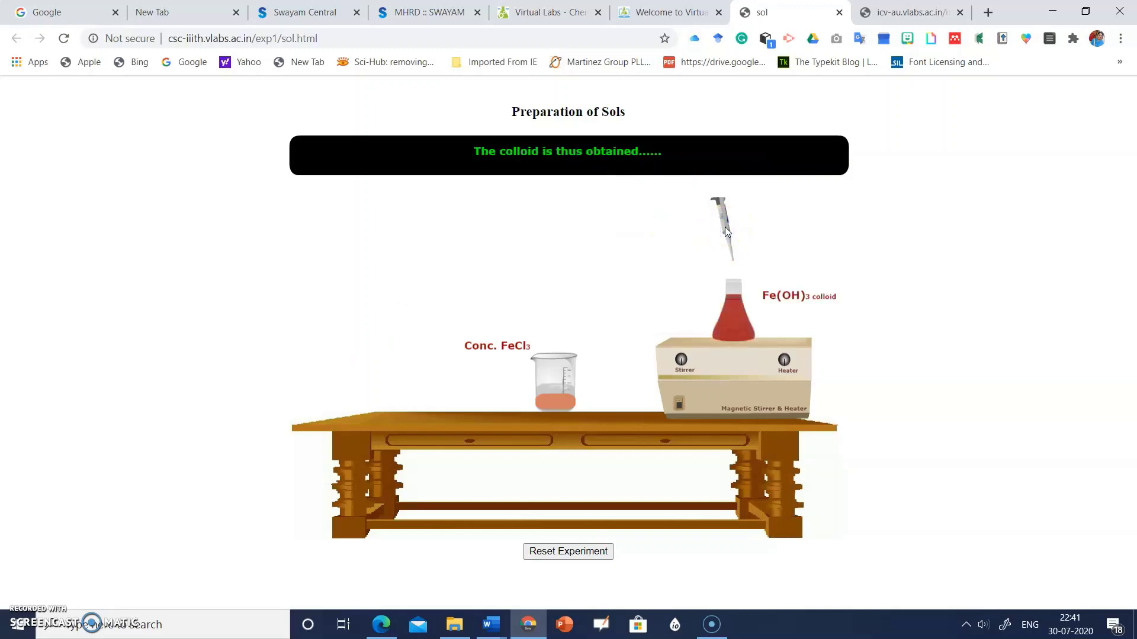